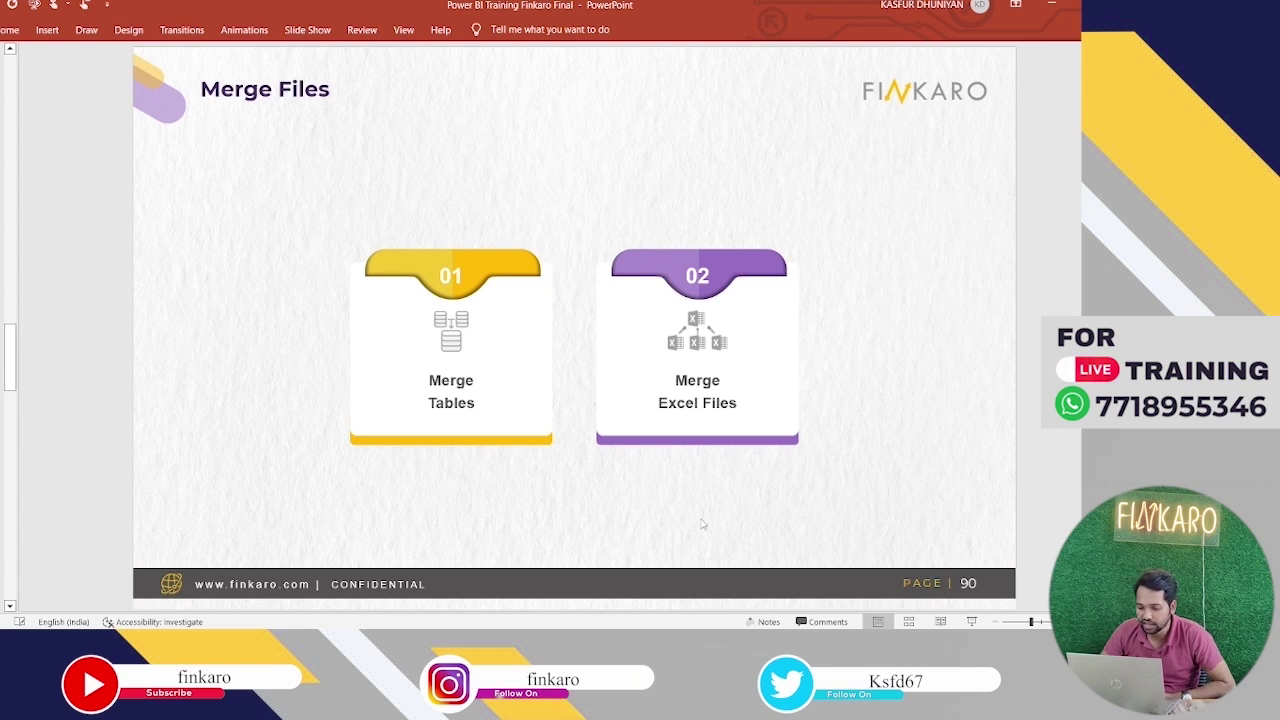
Dismiss the pending-changes notice and choose Folder as the data source from Get Data
mouse_move(747, 640)
mouse_move(770, 613)
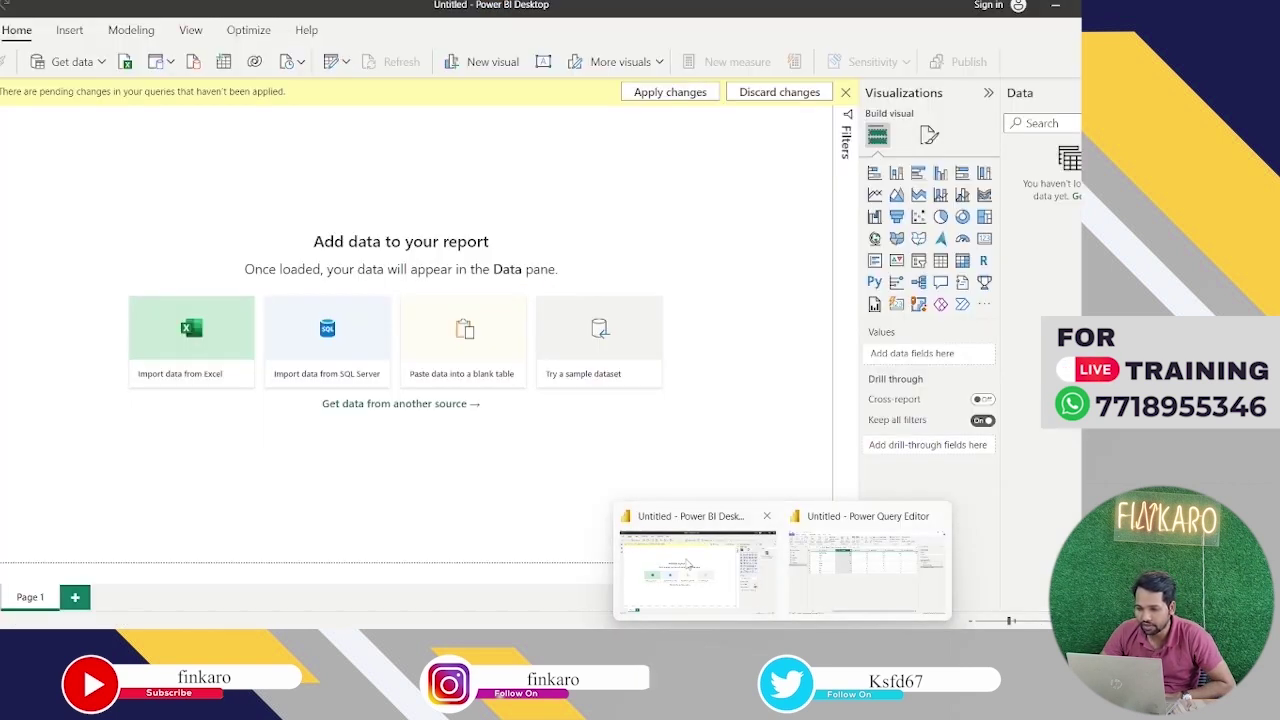
left_click(695, 565)
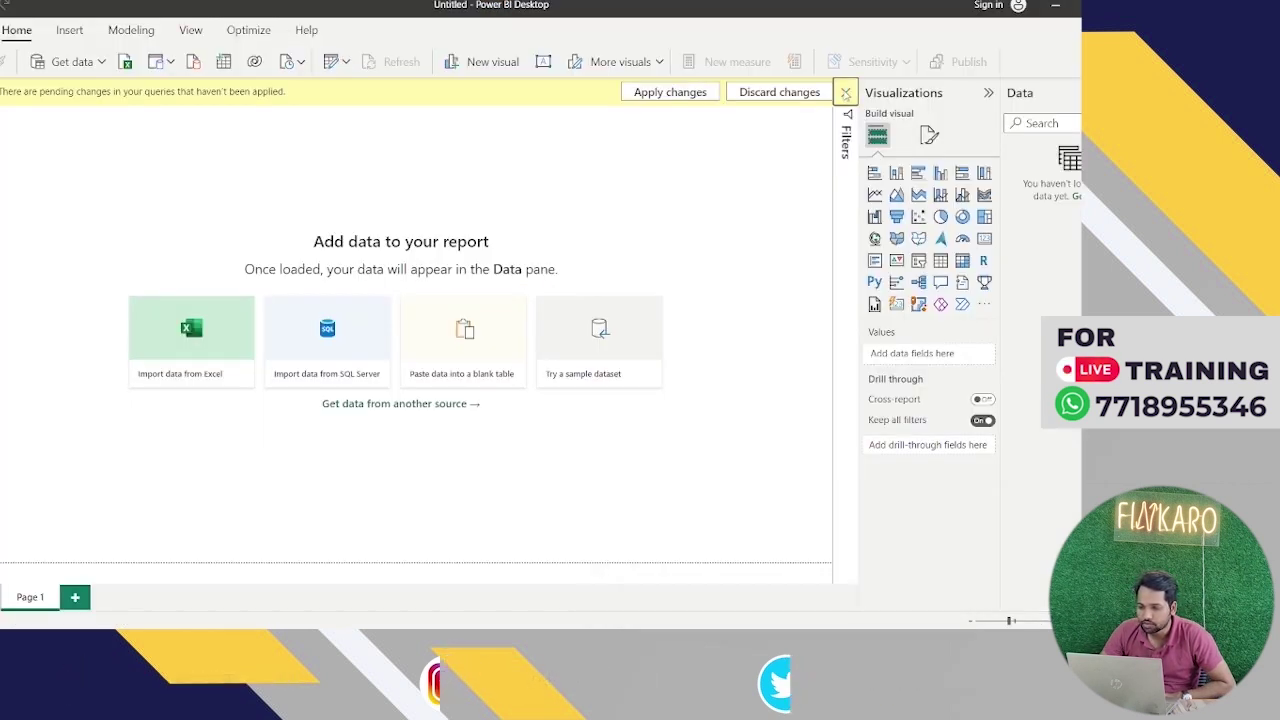
left_click(845, 92)
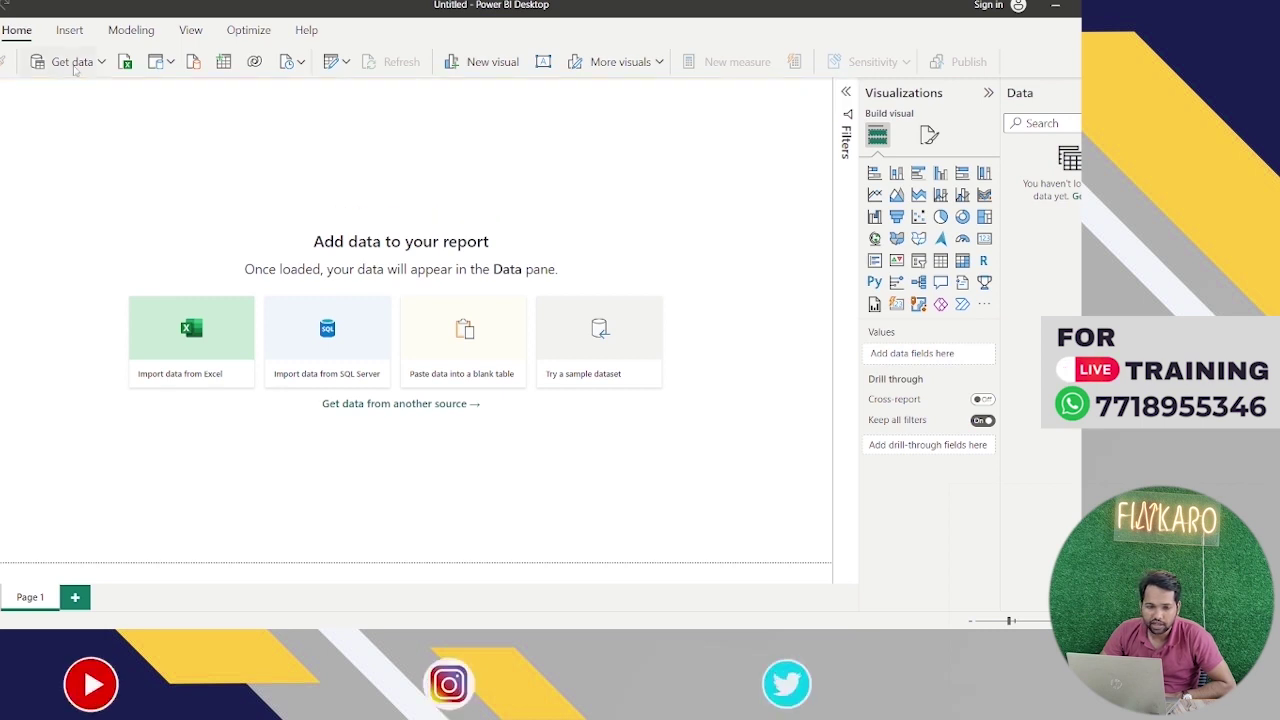
left_click(100, 64)
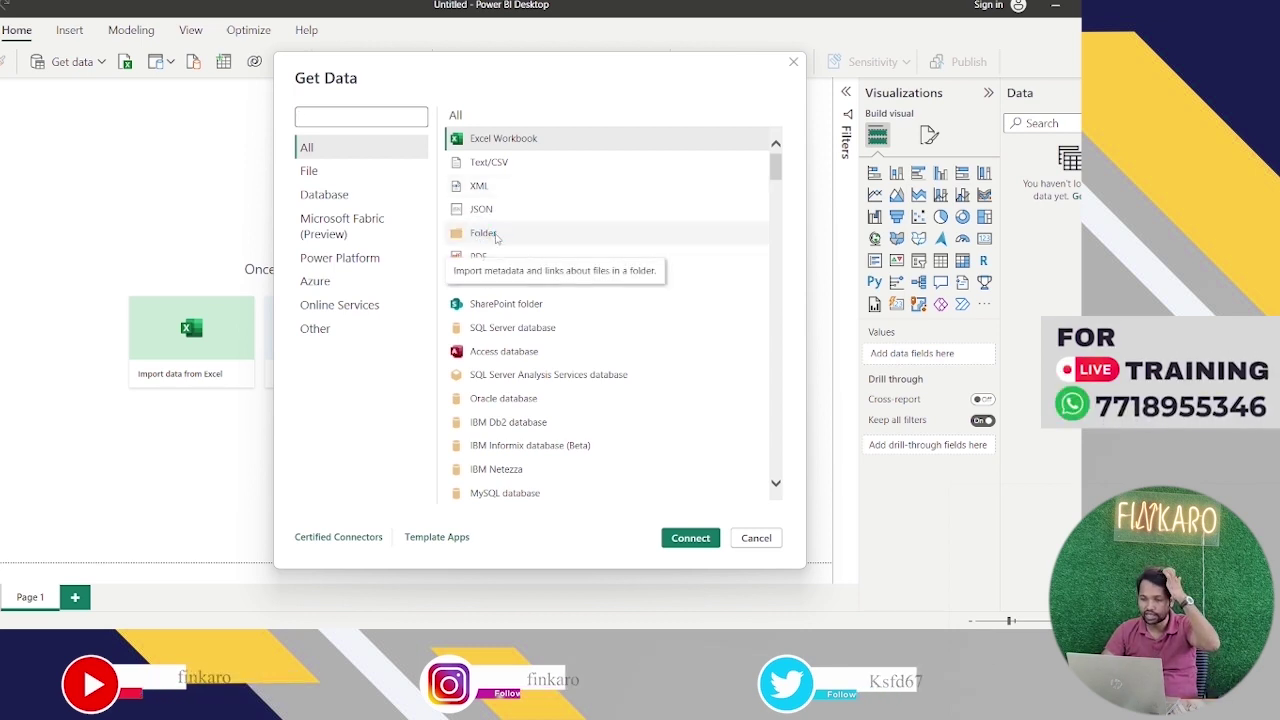
double_click(492, 238)
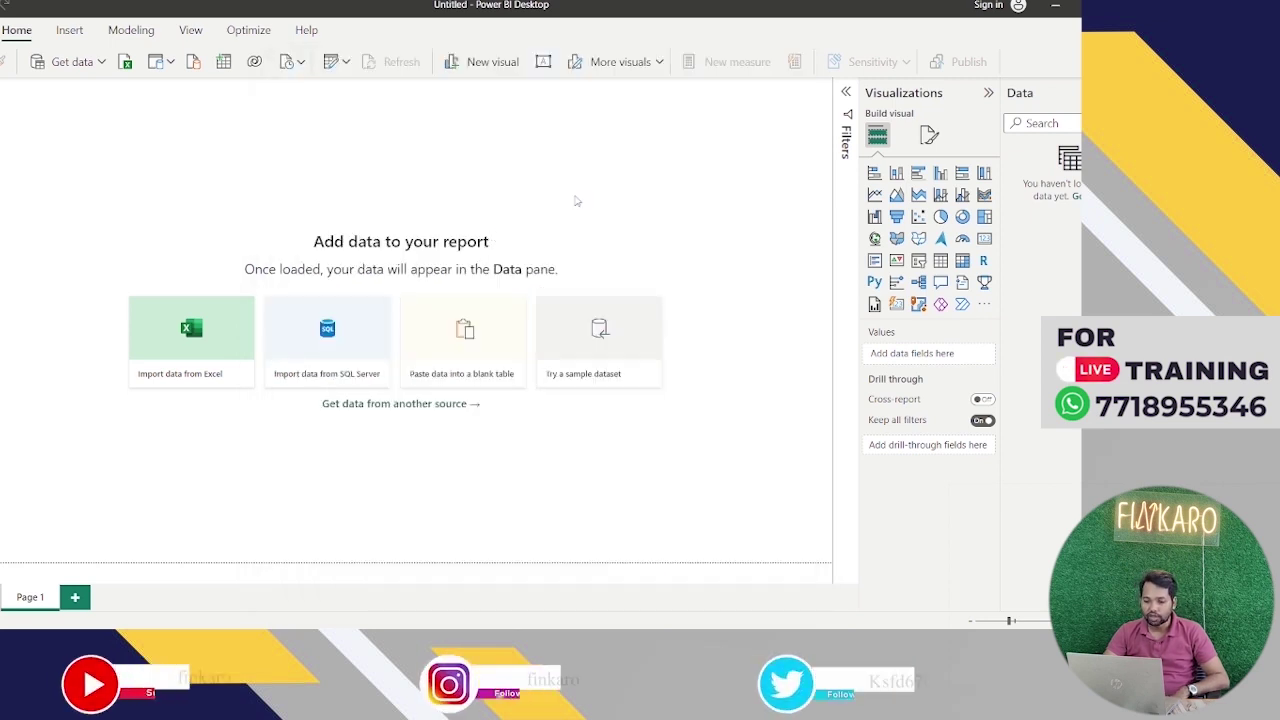
Check the source files in File Explorer, then cancel the Folder prompt and dismiss the pending-changes notice
mouse_move(540, 650)
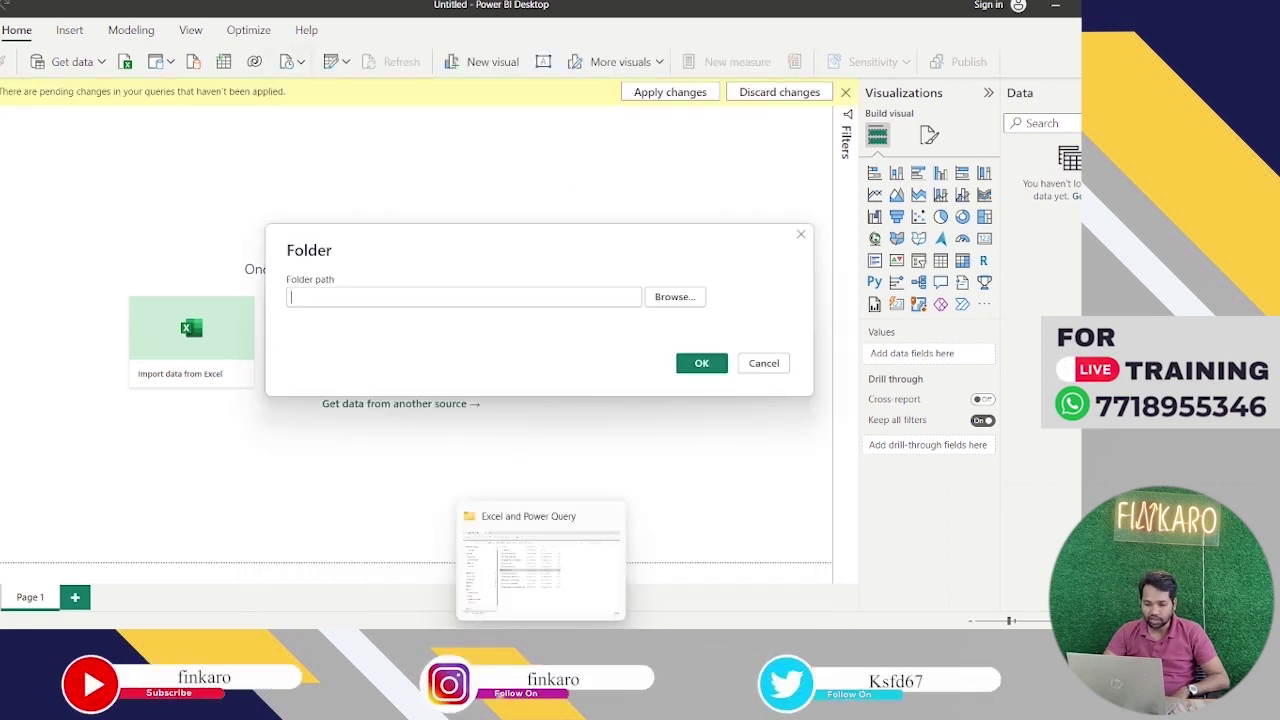
left_click(540, 560)
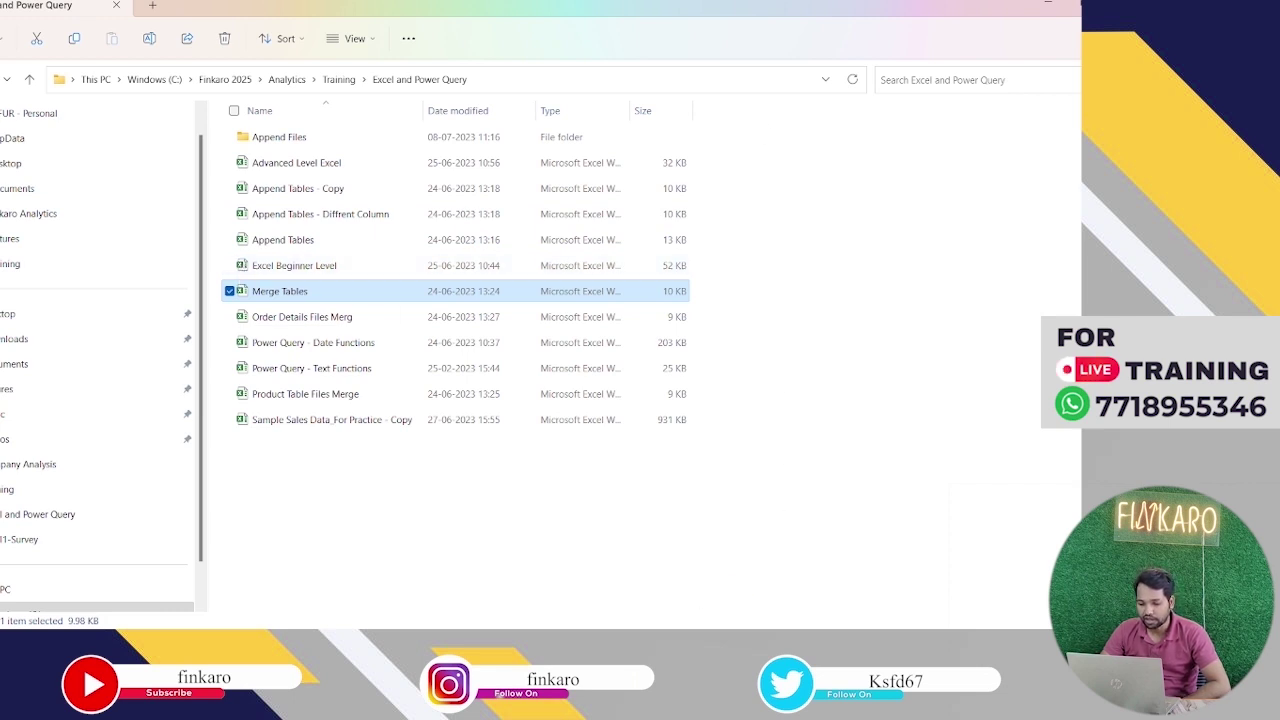
left_click(697, 572)
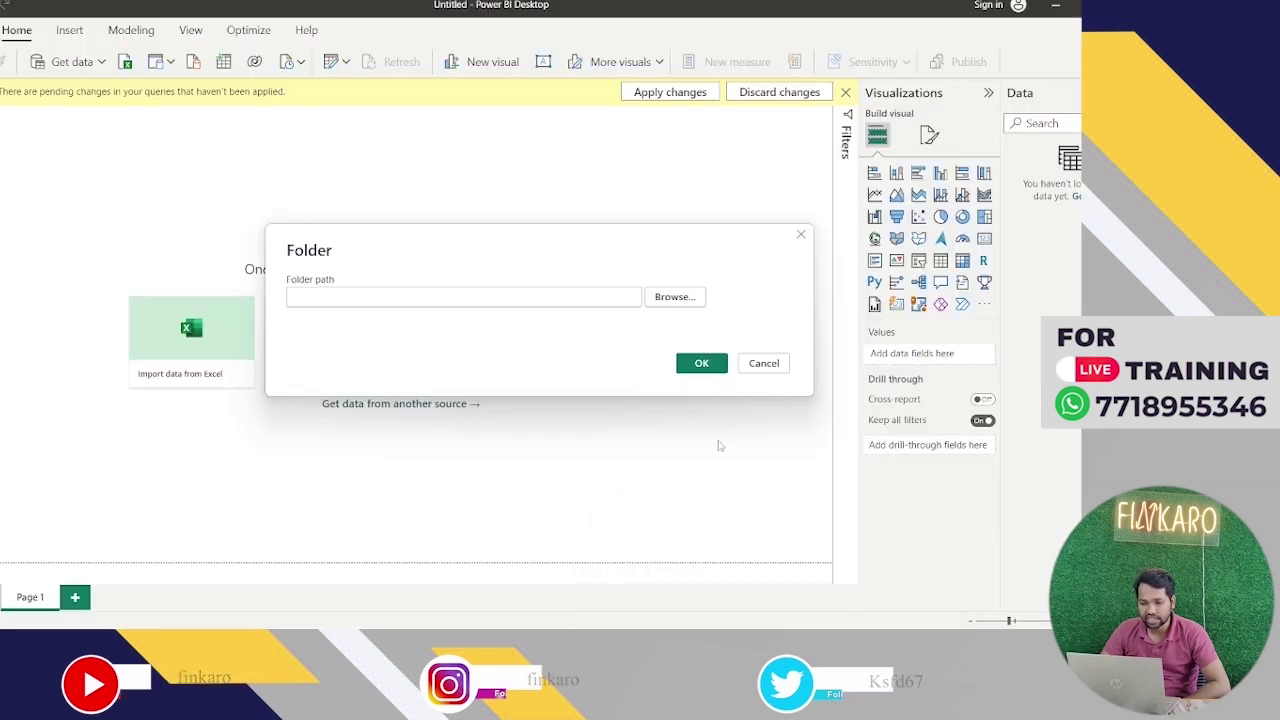
left_click(800, 236)
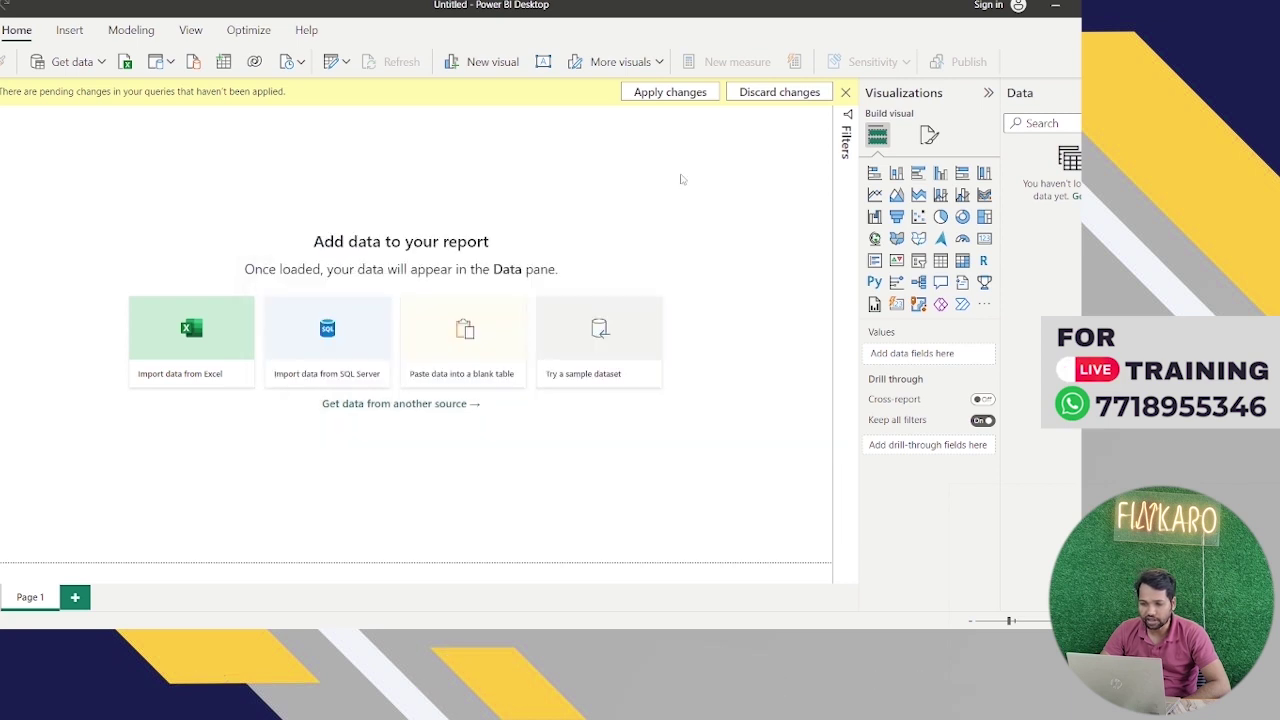
left_click(779, 91)
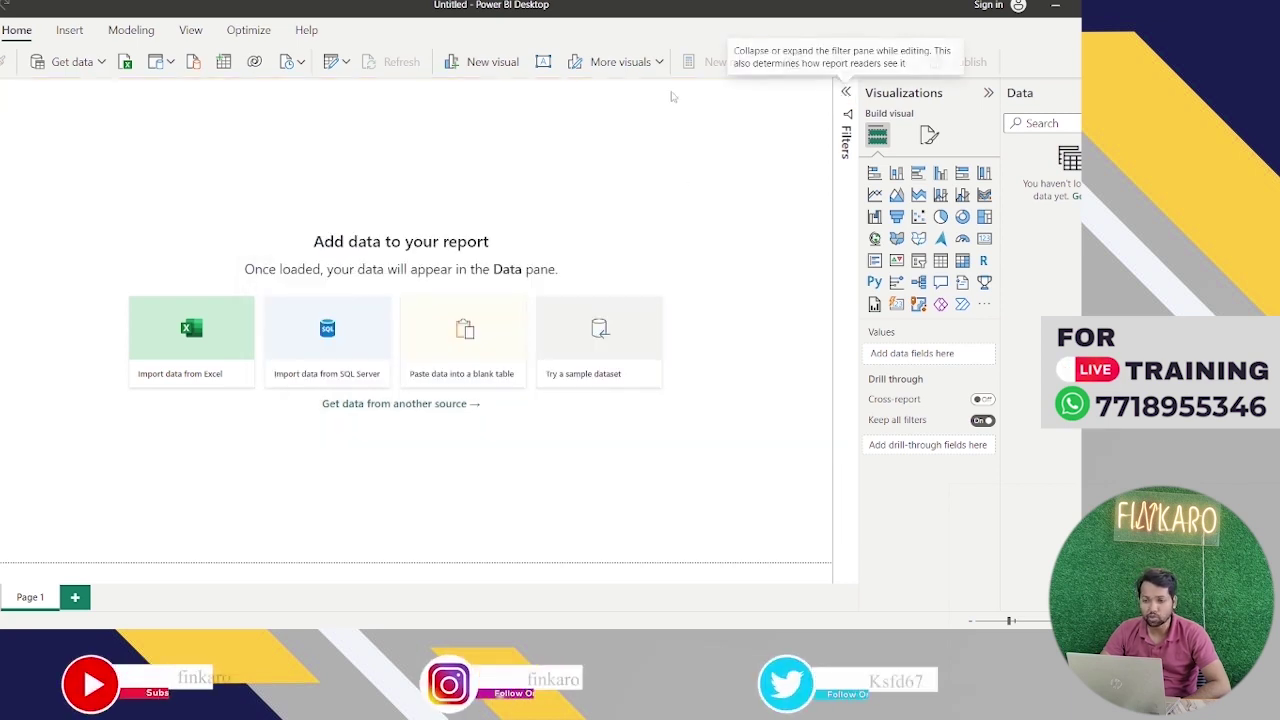
Import the Order Details table from the Order Details Files Merg.xlsx workbook
left_click(101, 63)
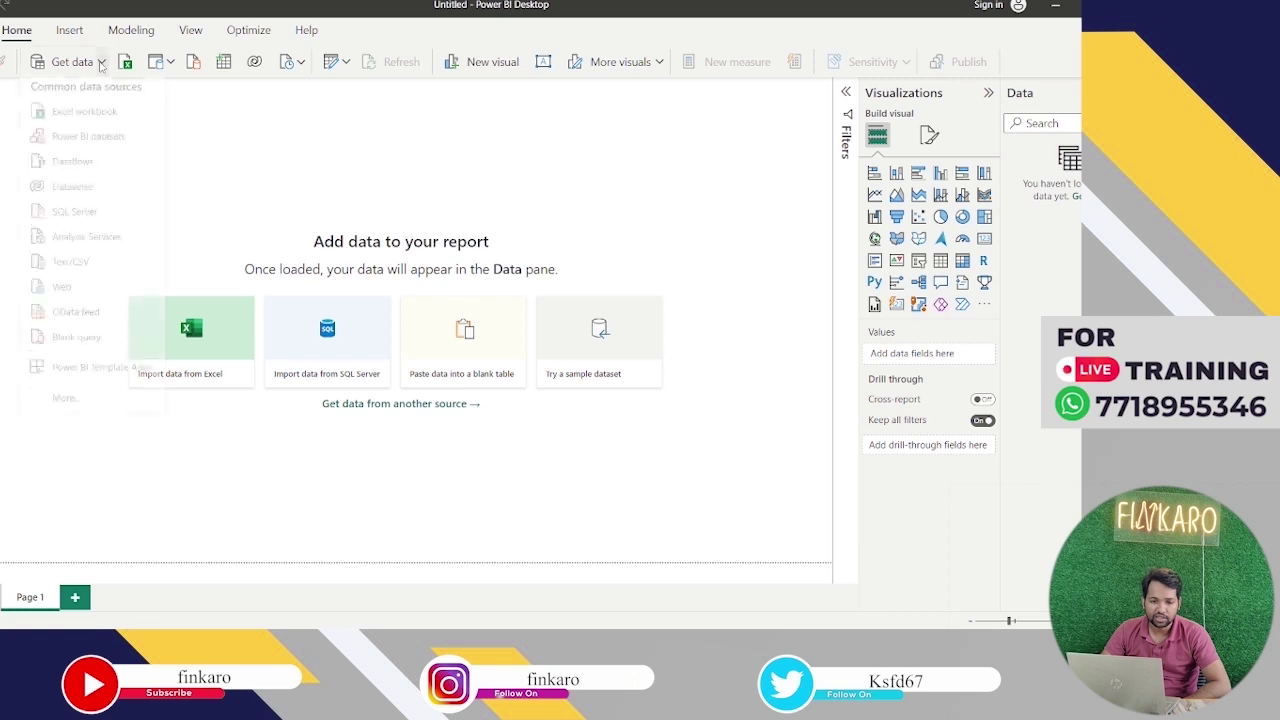
left_click(110, 119)
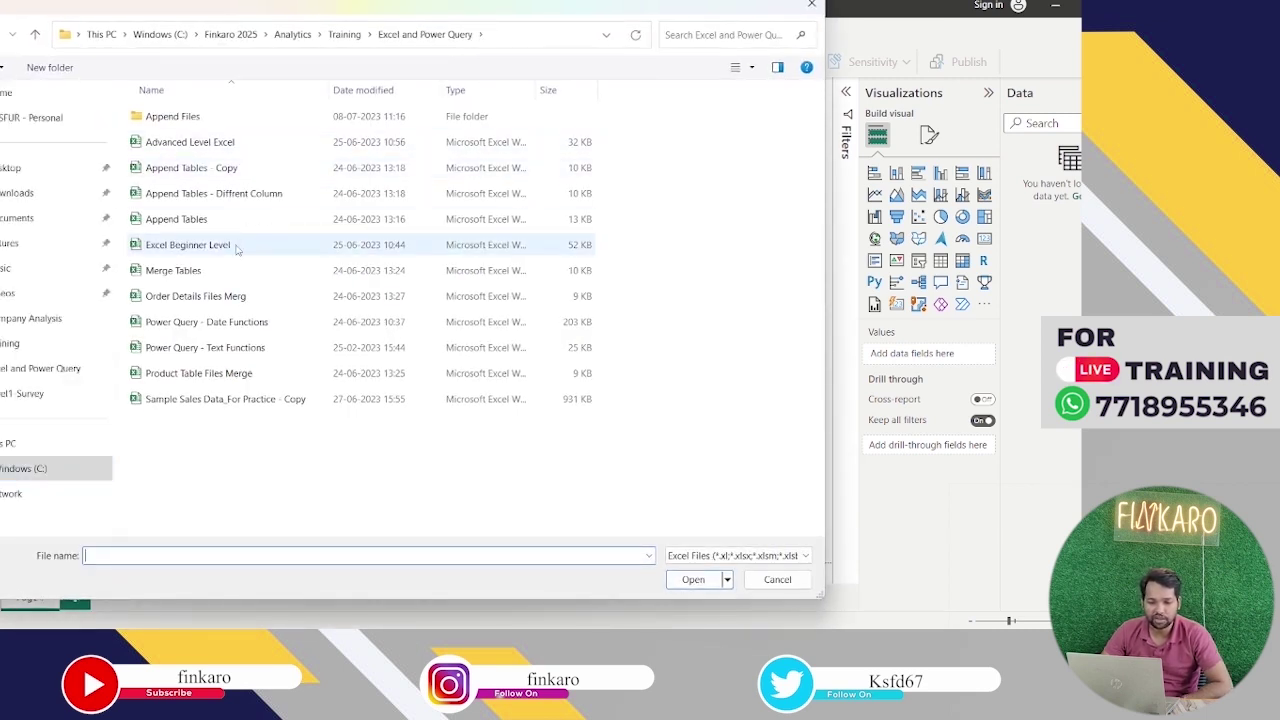
left_click(194, 302)
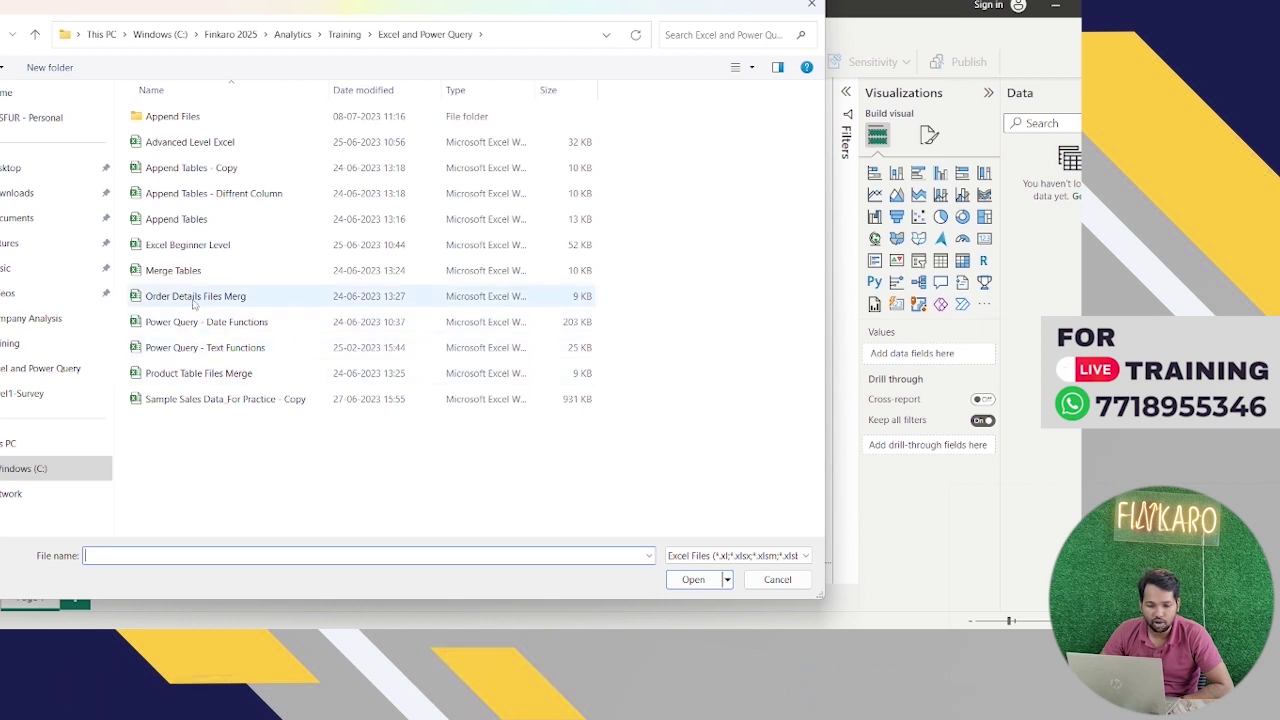
left_click(690, 580)
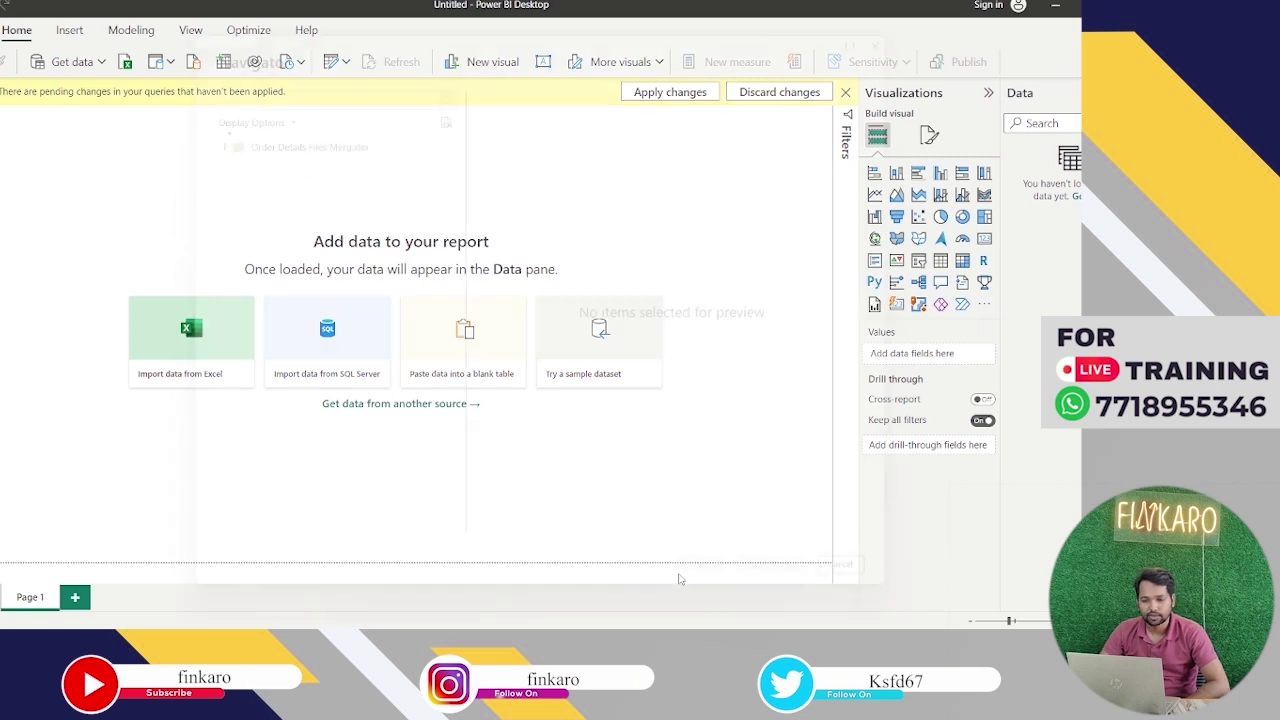
left_click(243, 166)
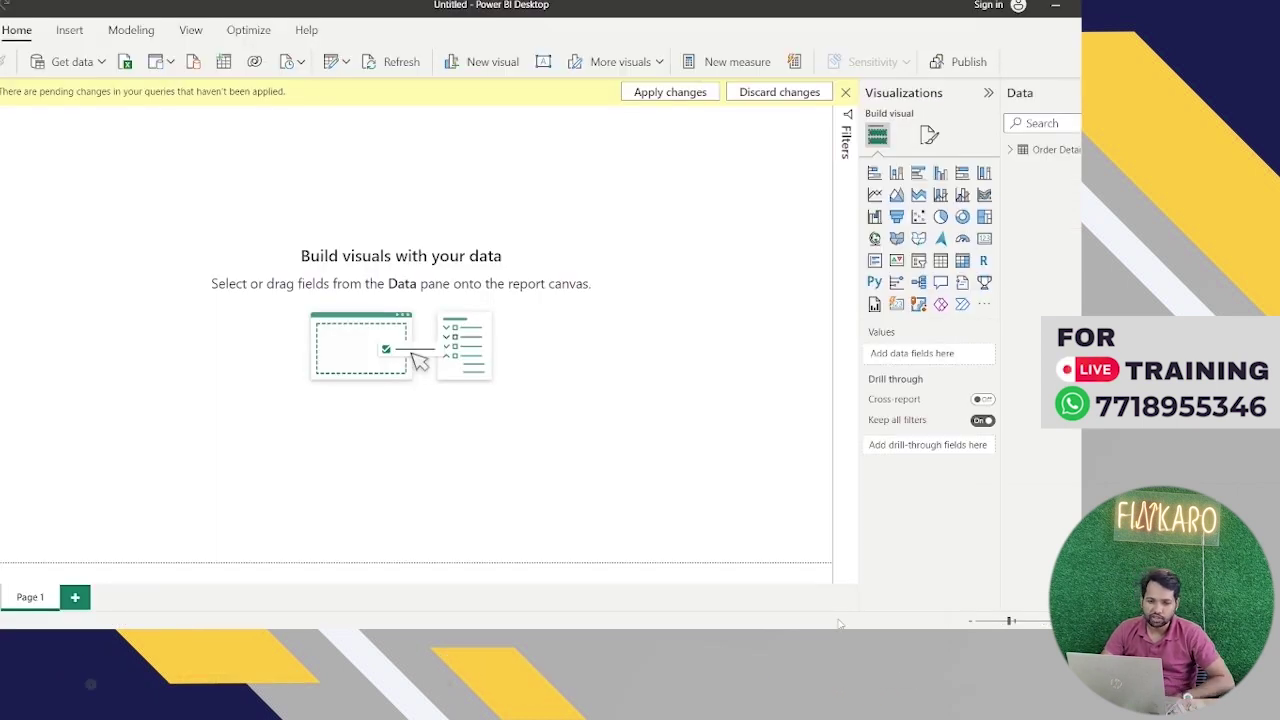
Open Product Table from Product Table Files Merge.xlsx in the Power Query Editor for transforming
left_click(101, 62)
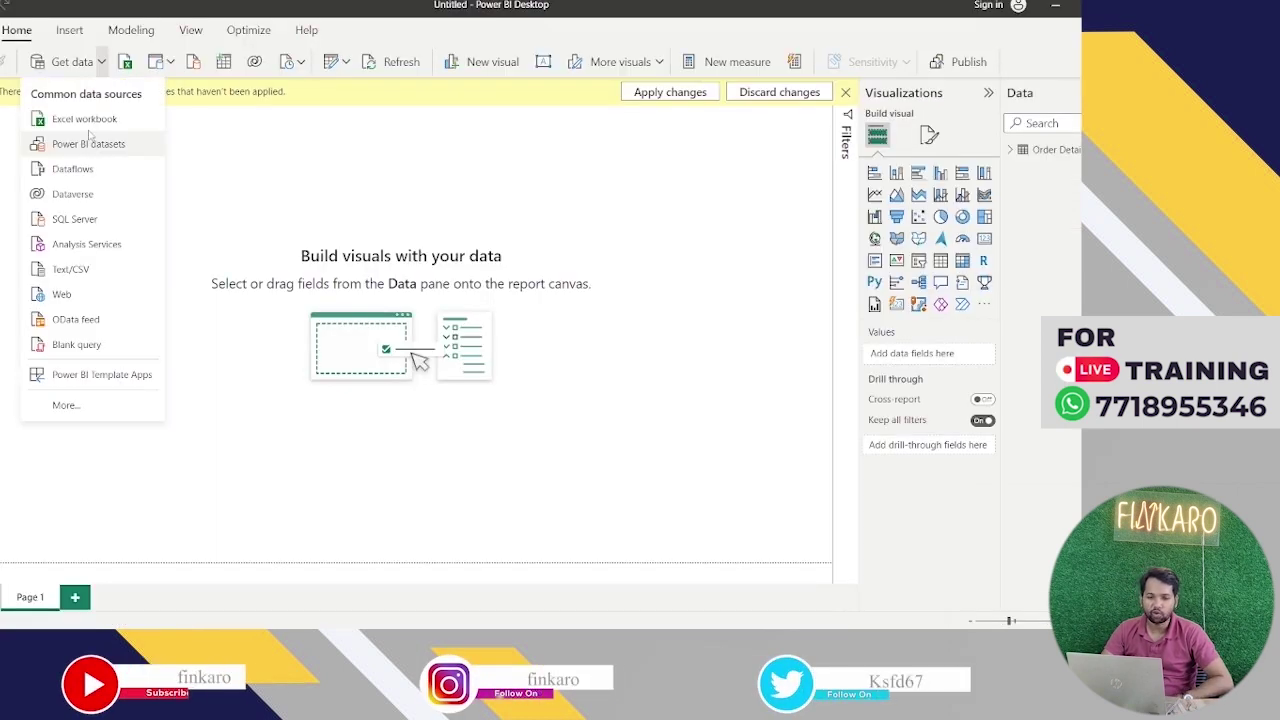
left_click(88, 134)
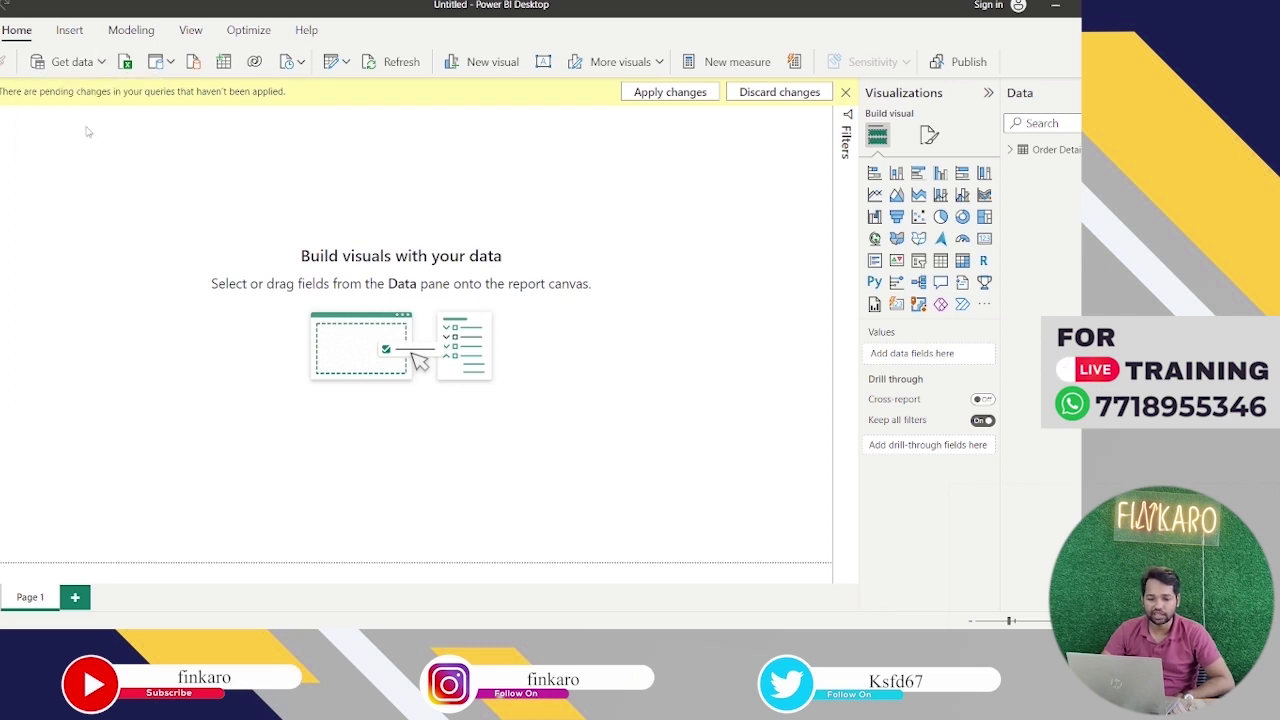
left_click(214, 373)
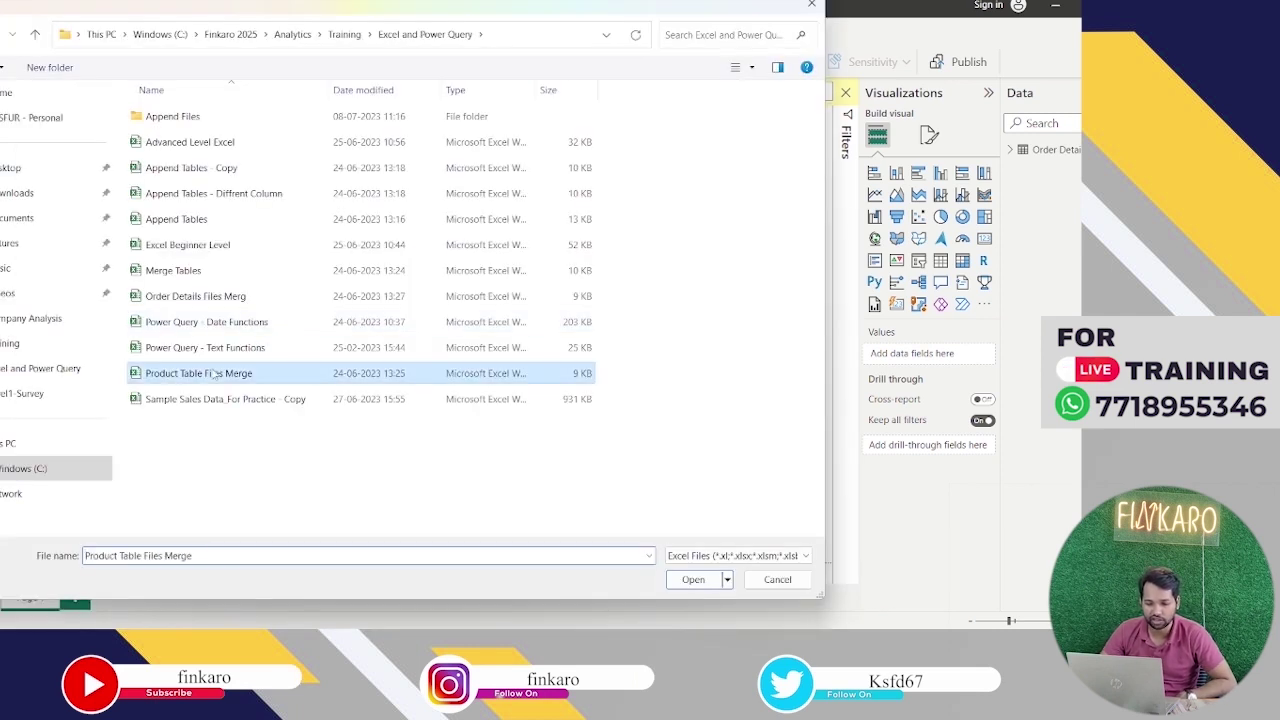
left_click(693, 580)
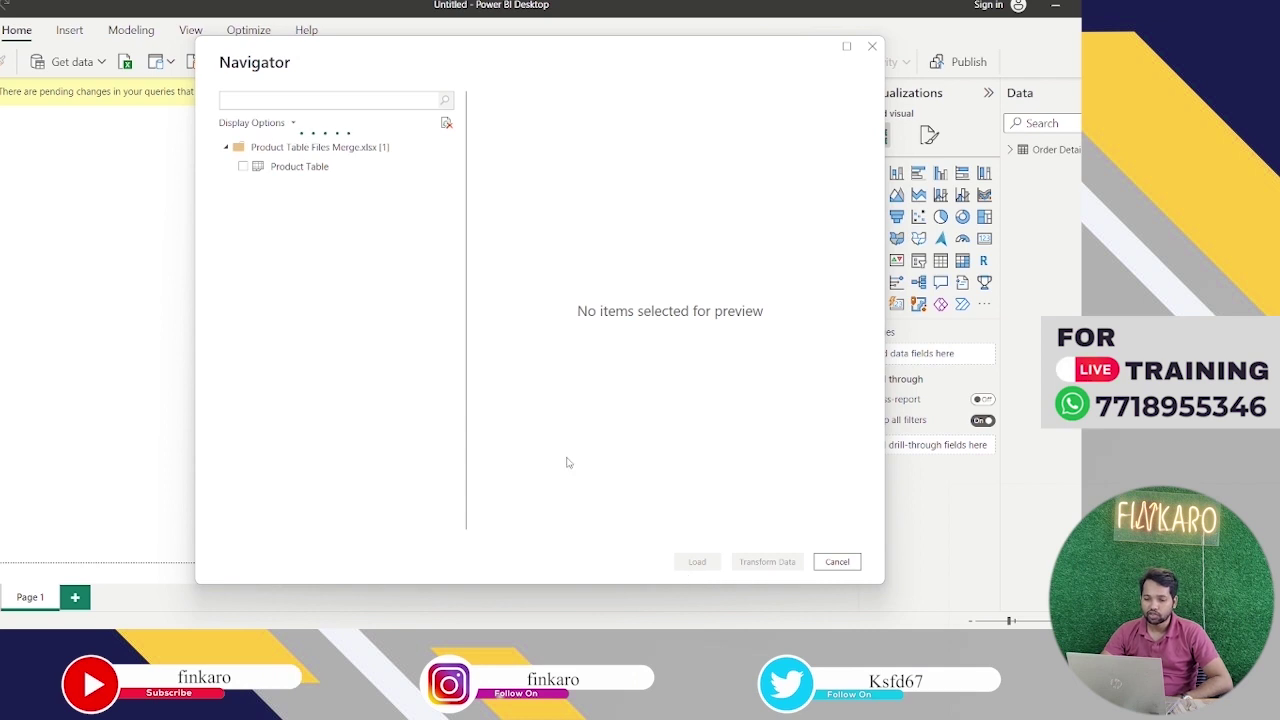
left_click(243, 167)
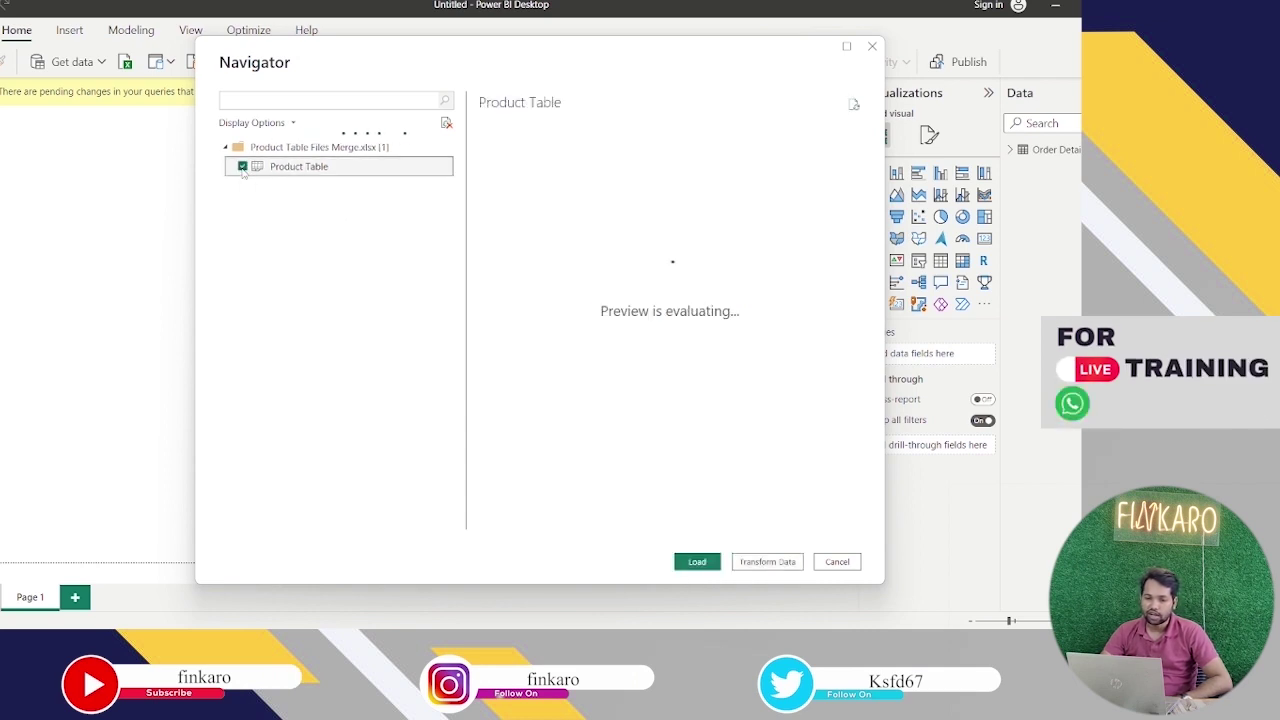
left_click(760, 565)
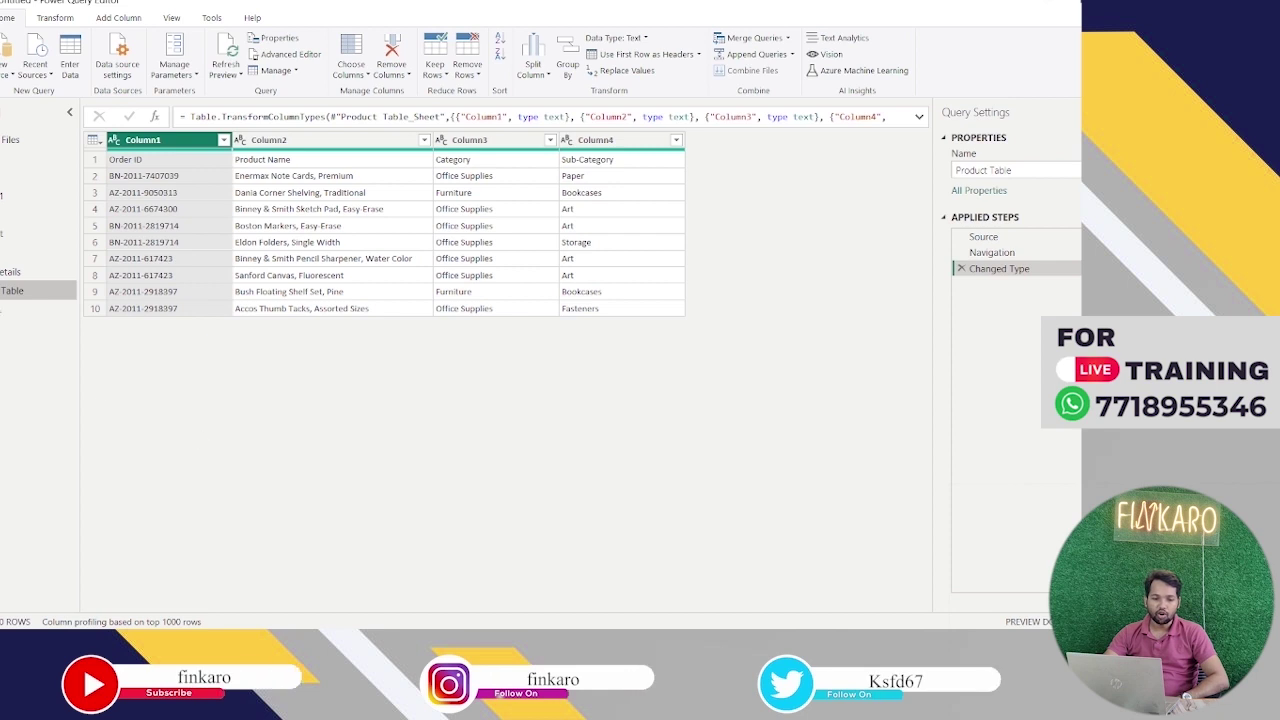
left_click(10, 271)
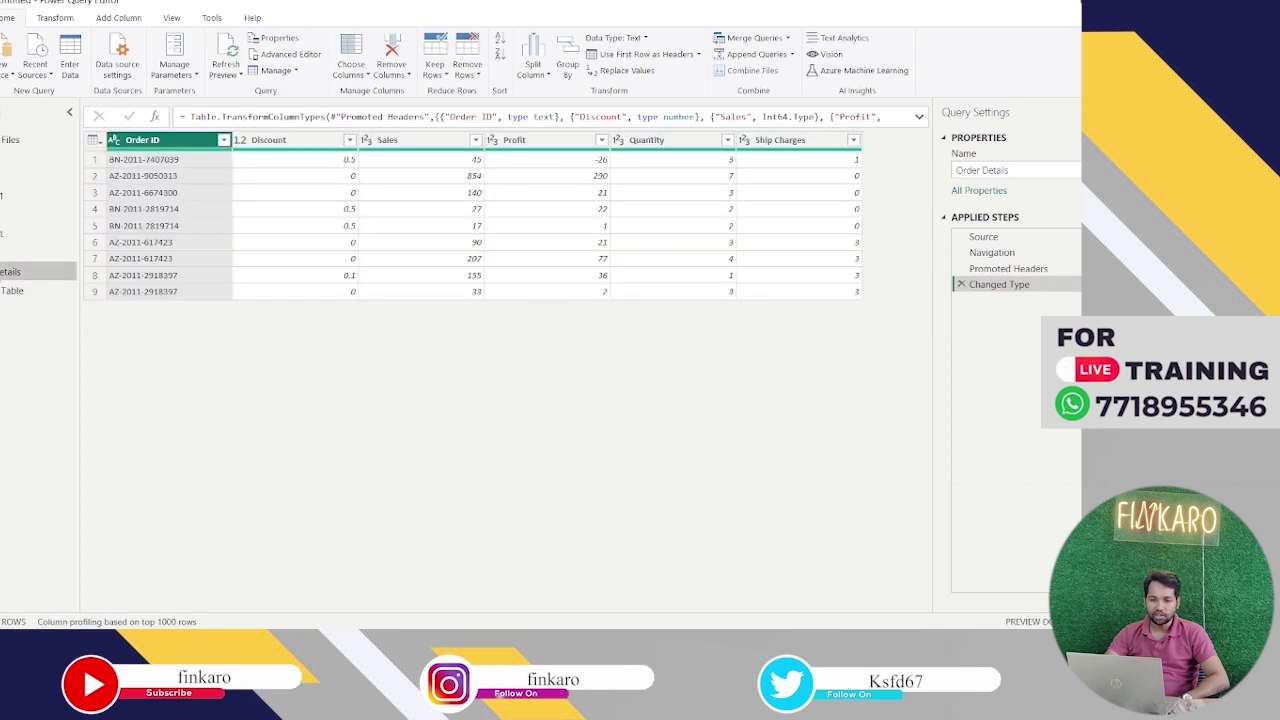
left_click(12, 291)
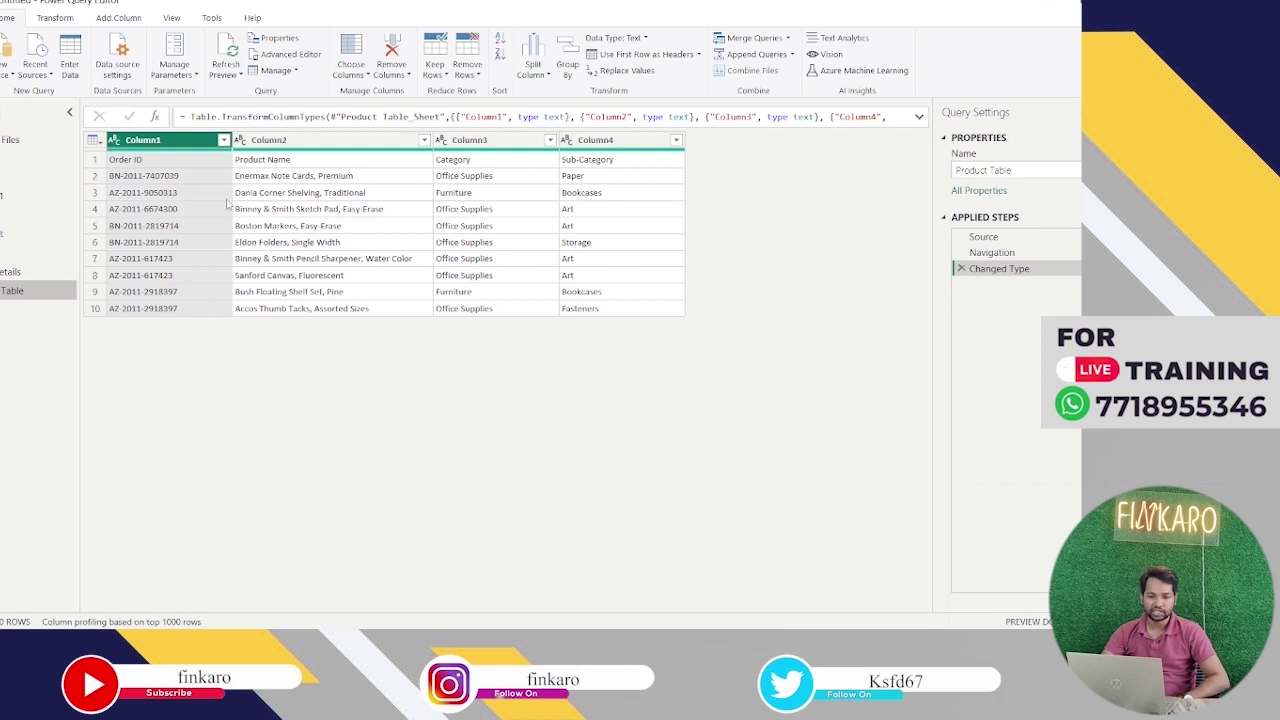
left_click(14, 272)
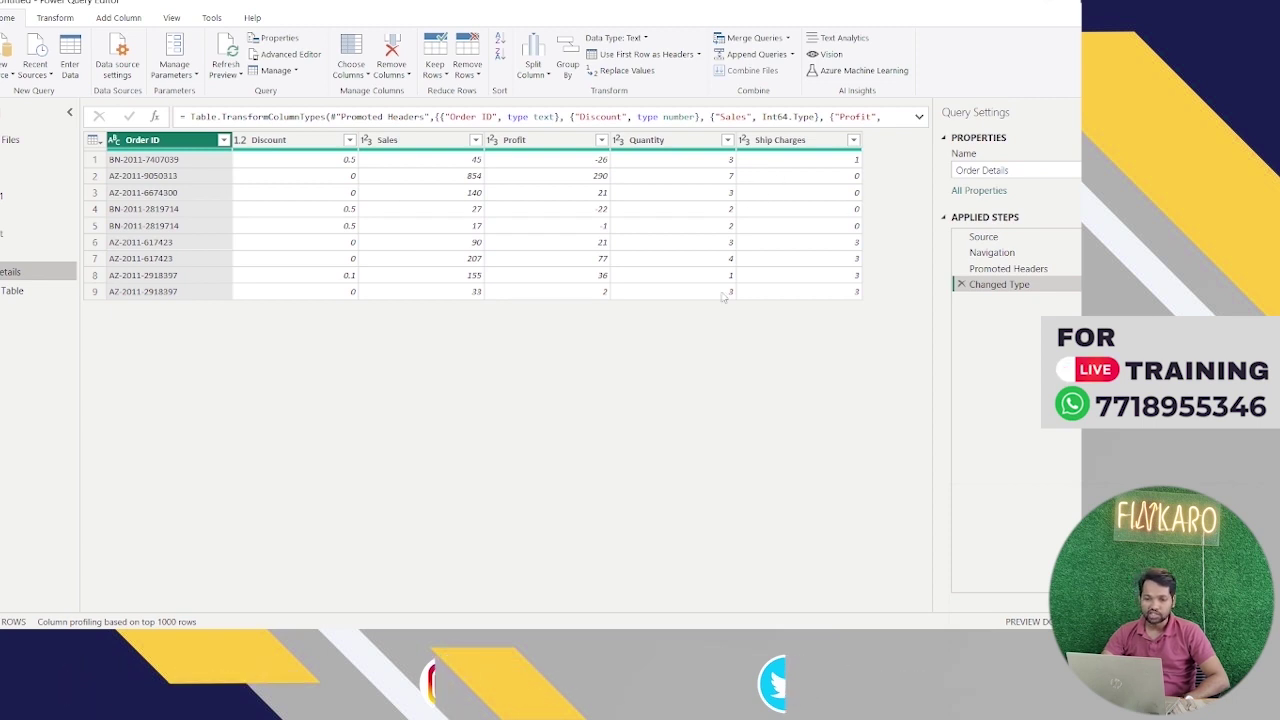
left_click(30, 290)
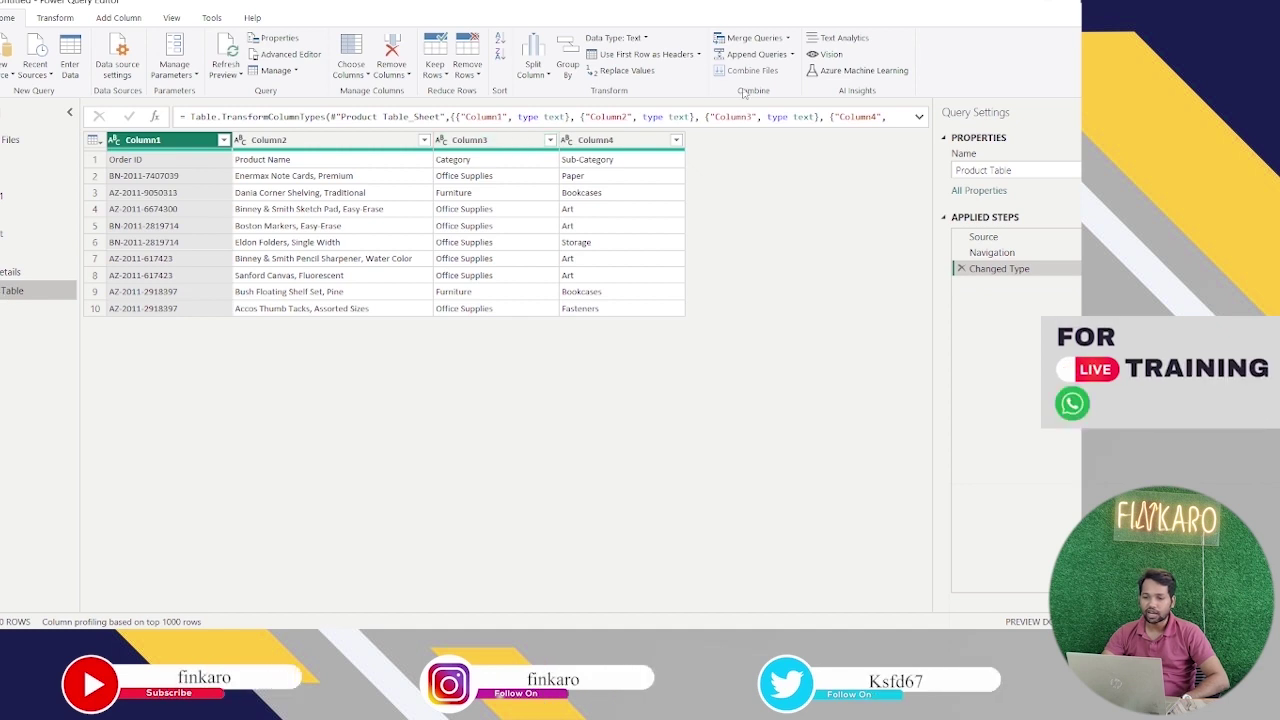
left_click(788, 42)
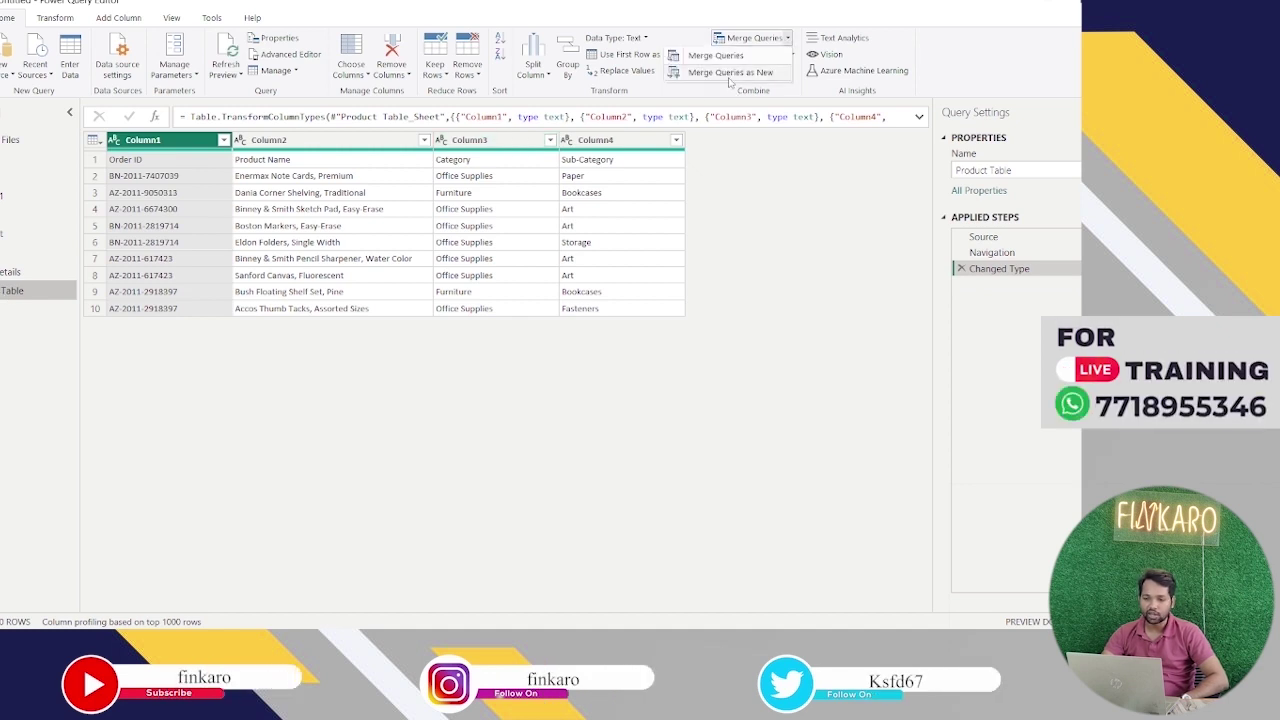
Merge Order Details with Product Table as a new query, matching Order ID to Column1
left_click(731, 73)
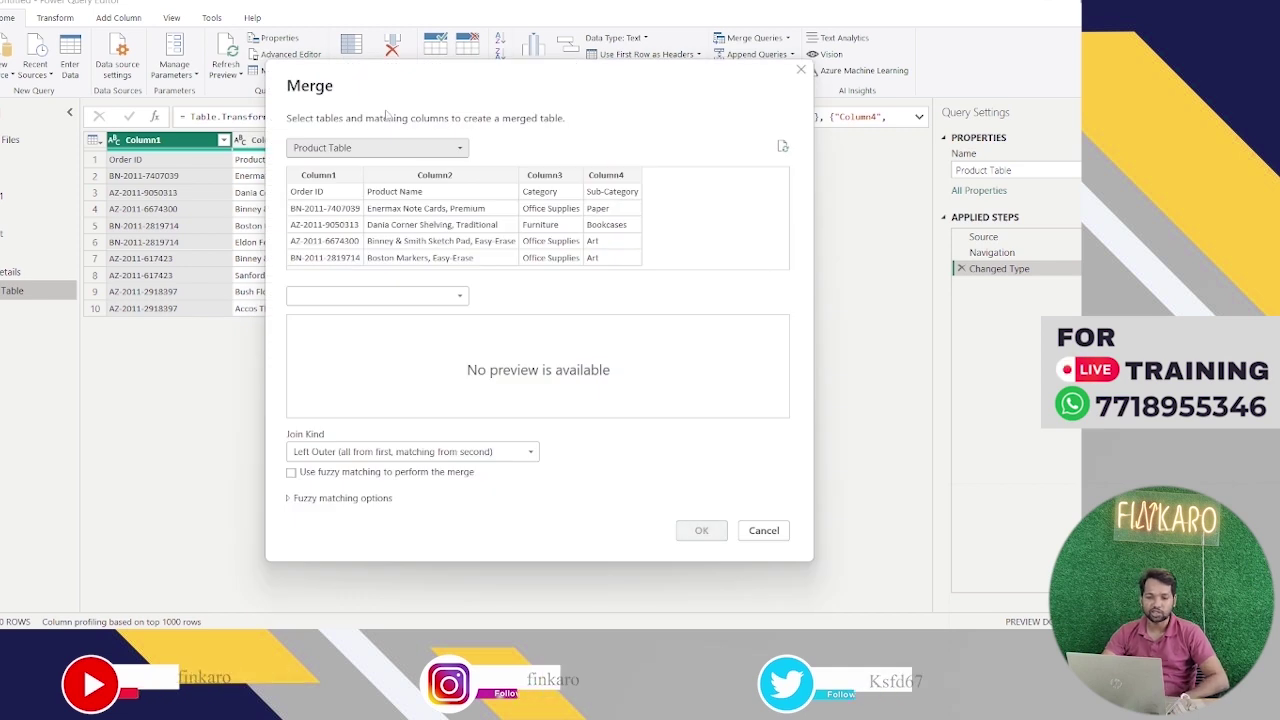
left_click(433, 155)
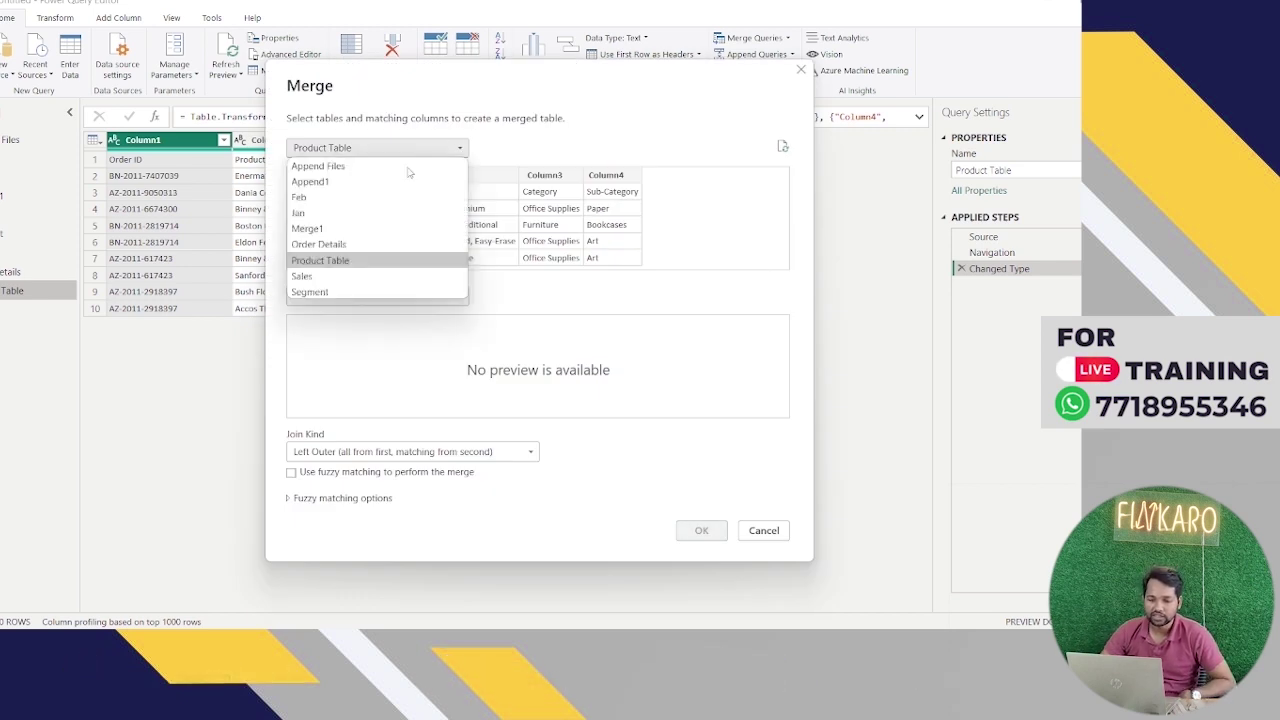
left_click(330, 244)
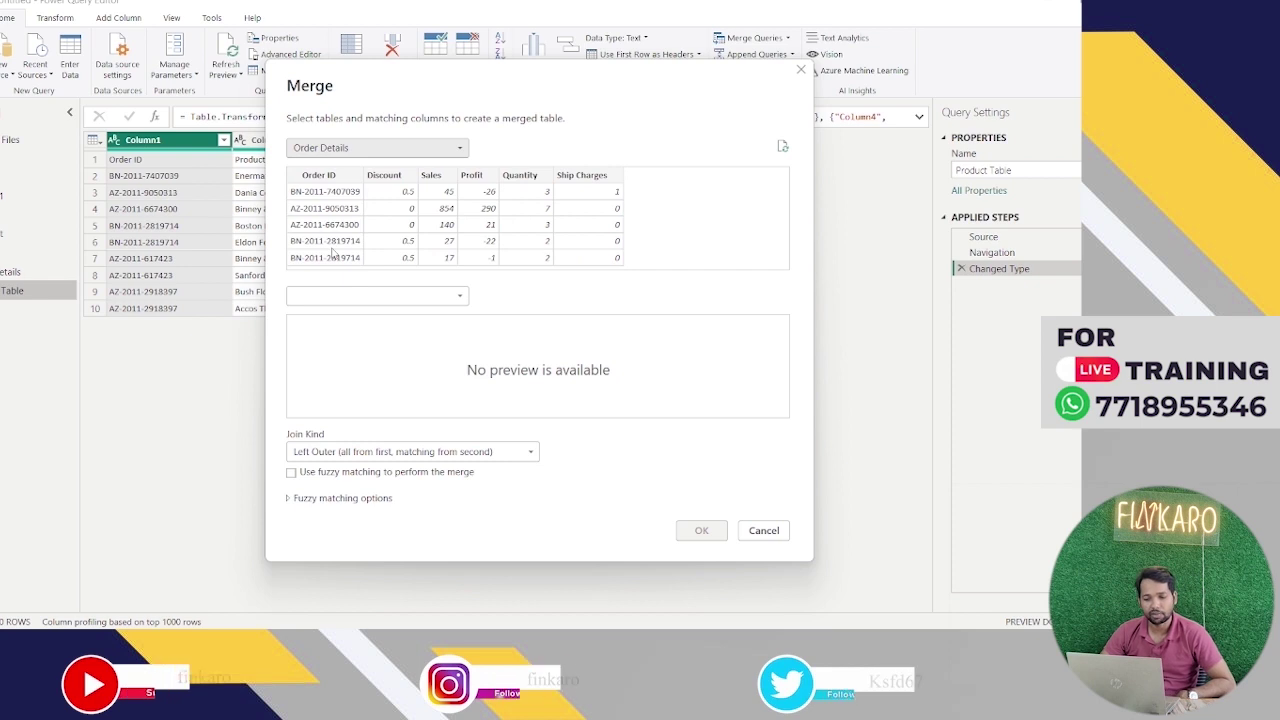
left_click(380, 295)
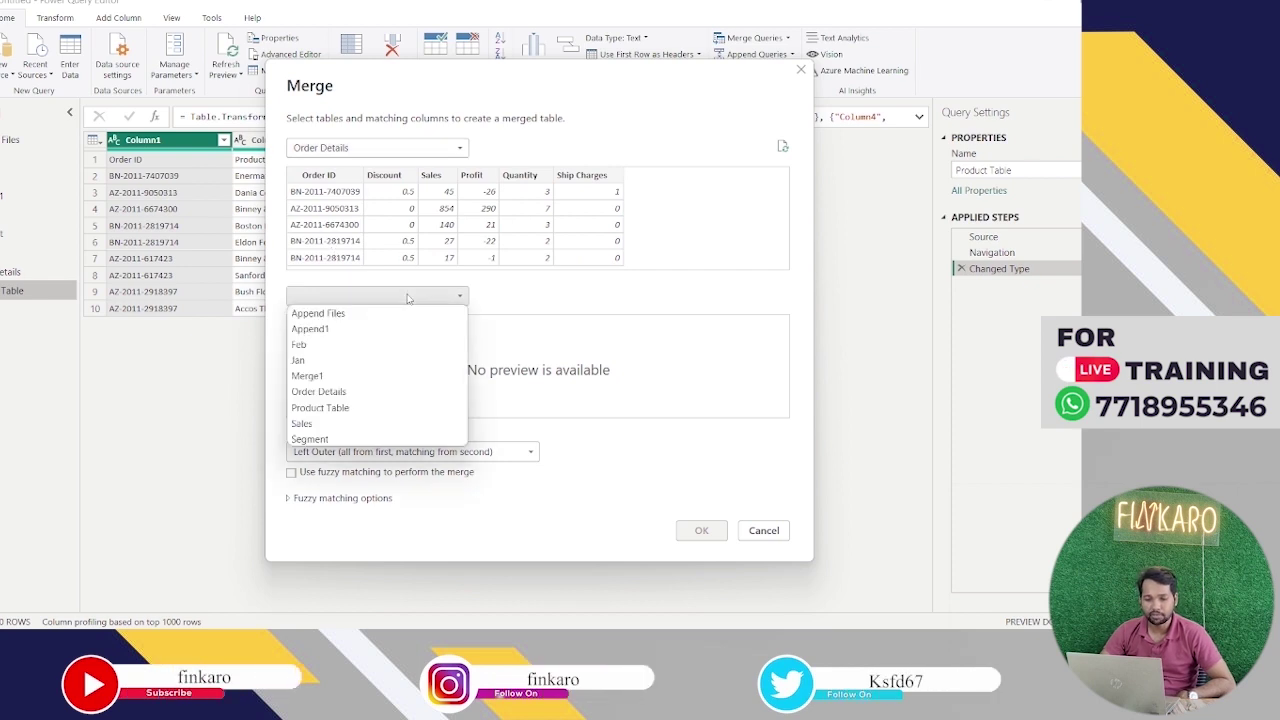
left_click(351, 409)
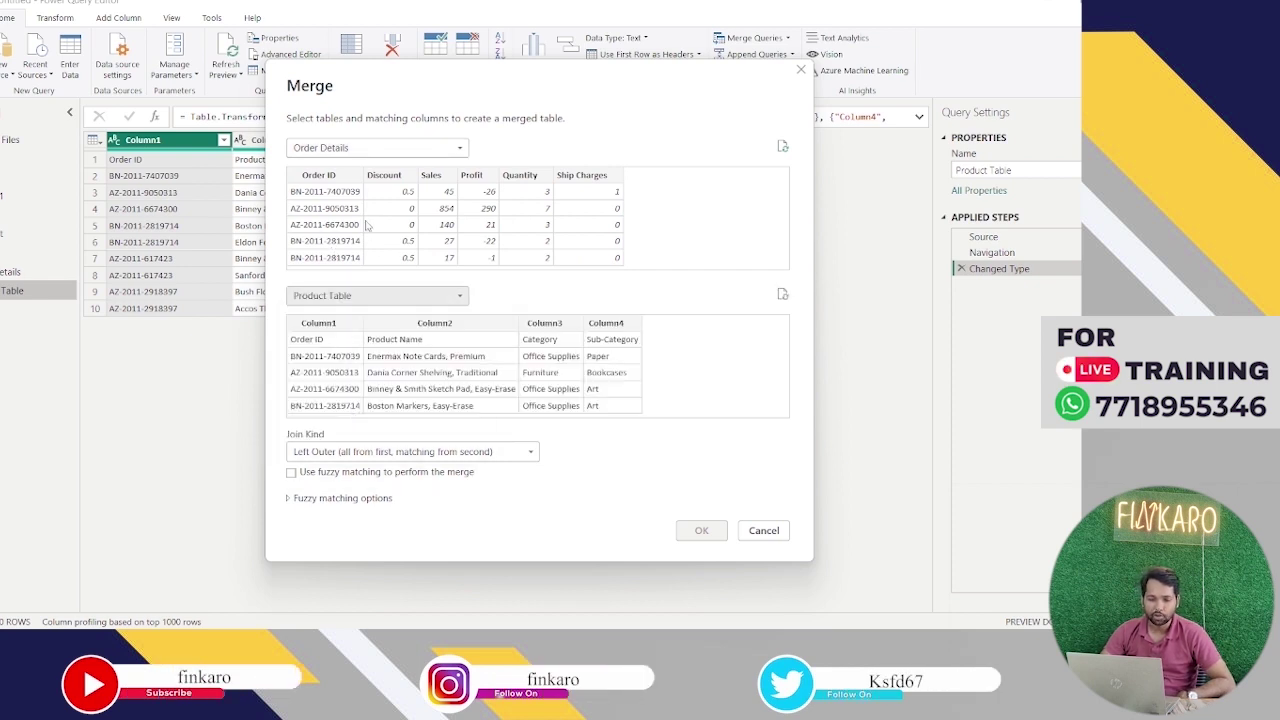
left_click(324, 178)
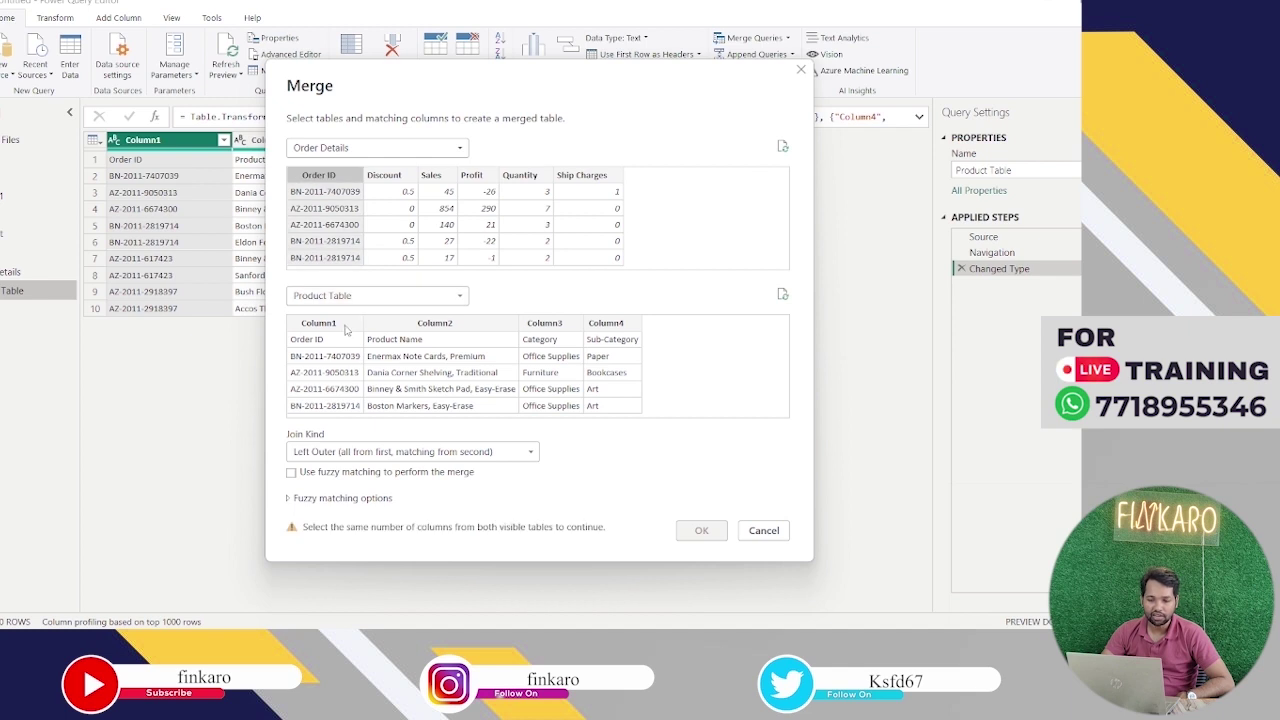
left_click(318, 323)
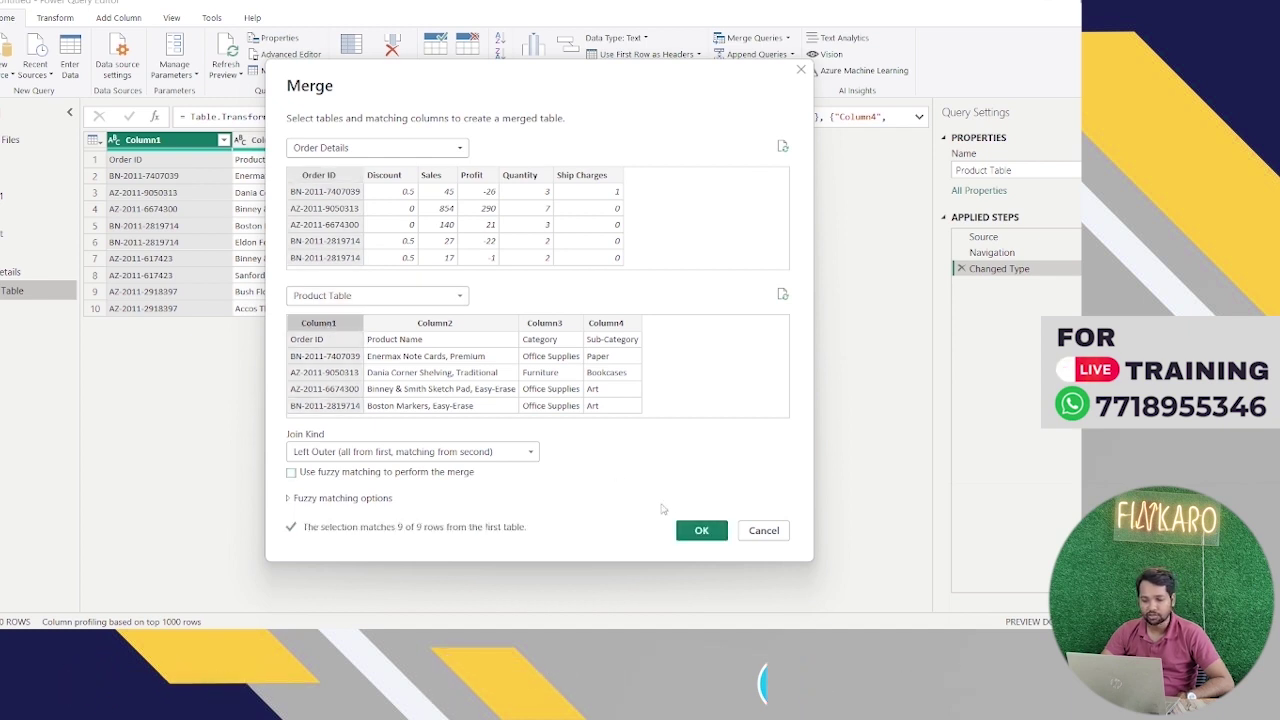
left_click(700, 531)
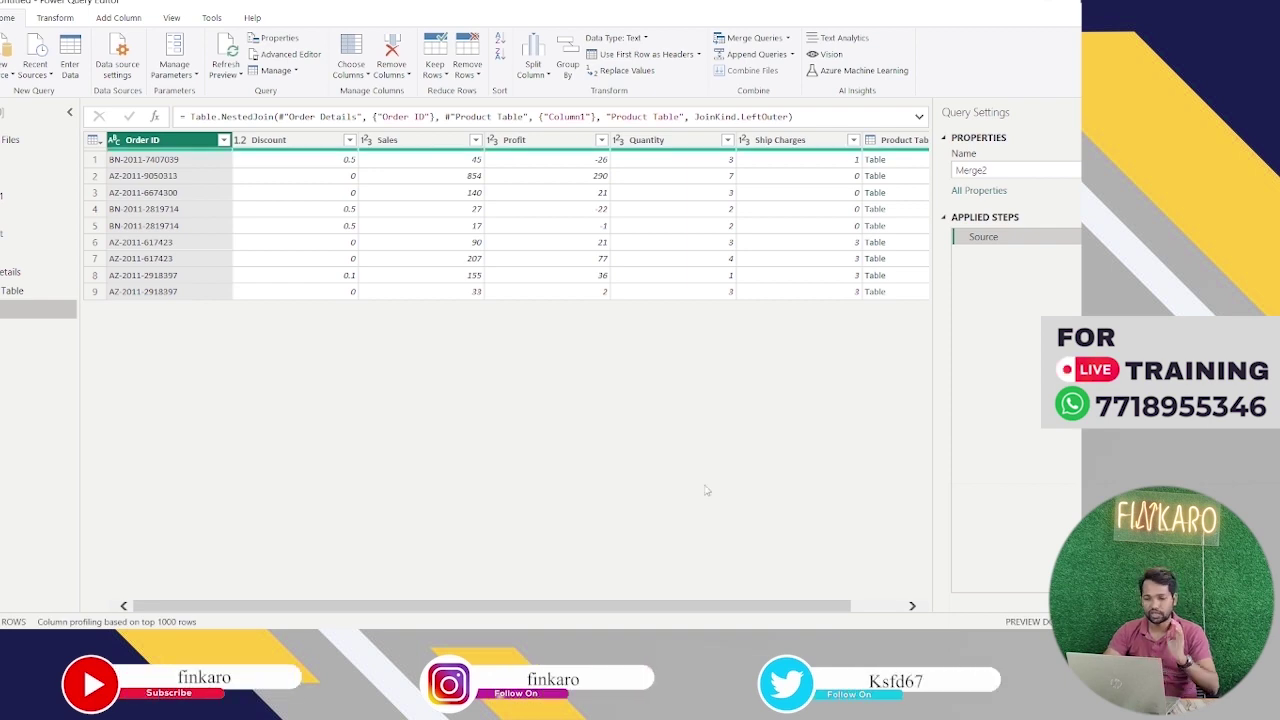
Expand the Product Table column into all four columns, Product Table.Column1 through Column4
scroll(678, 365, "right", 2)
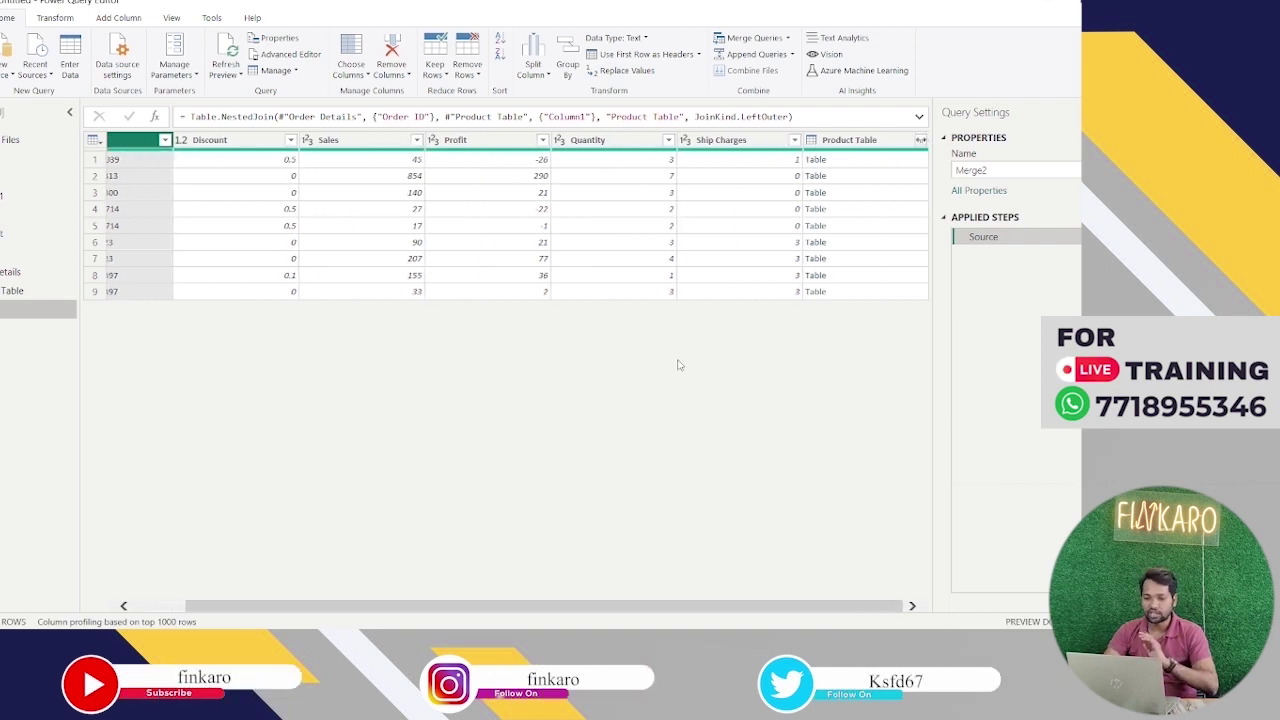
left_click(920, 143)
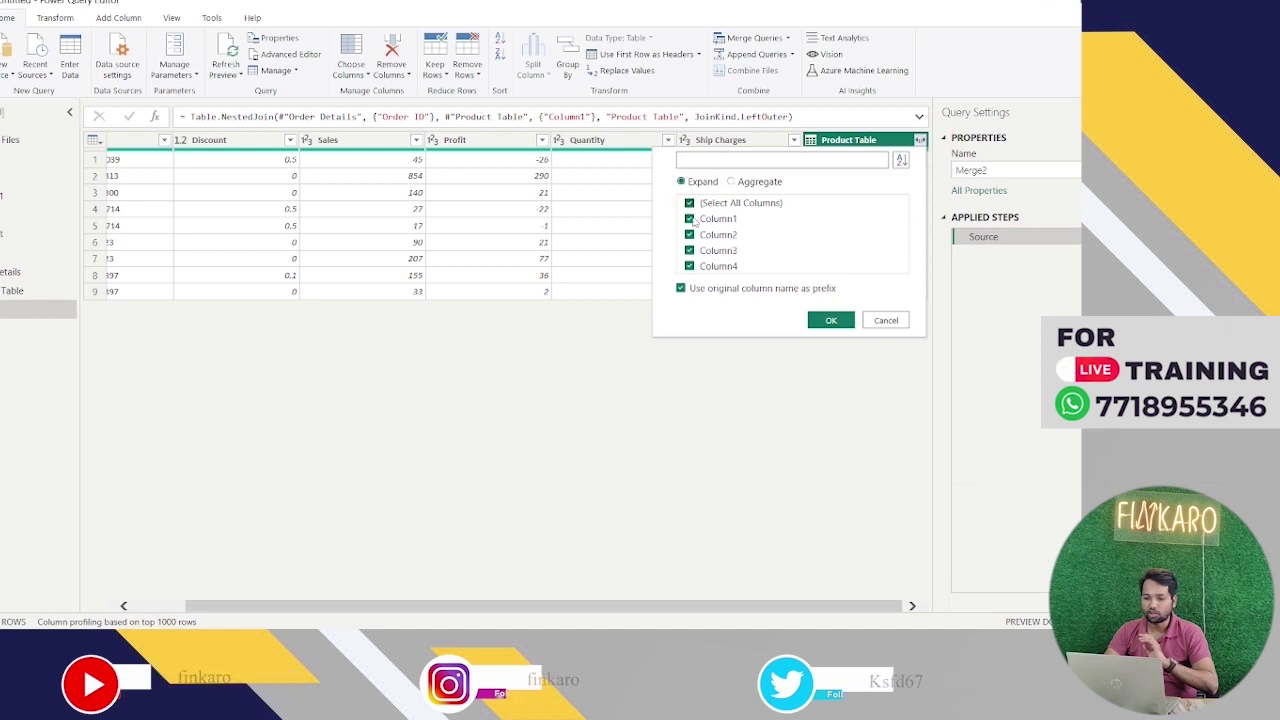
left_click(886, 321)
scroll(434, 229, "left", 2)
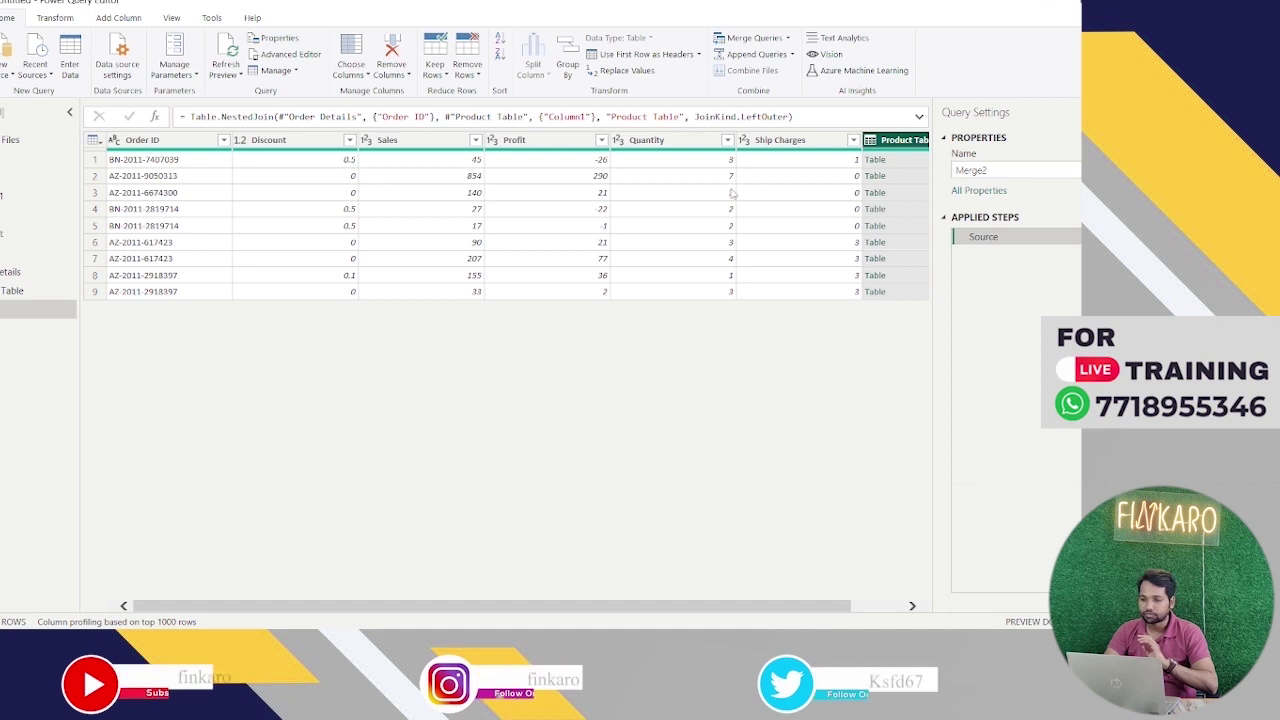
left_click(895, 140)
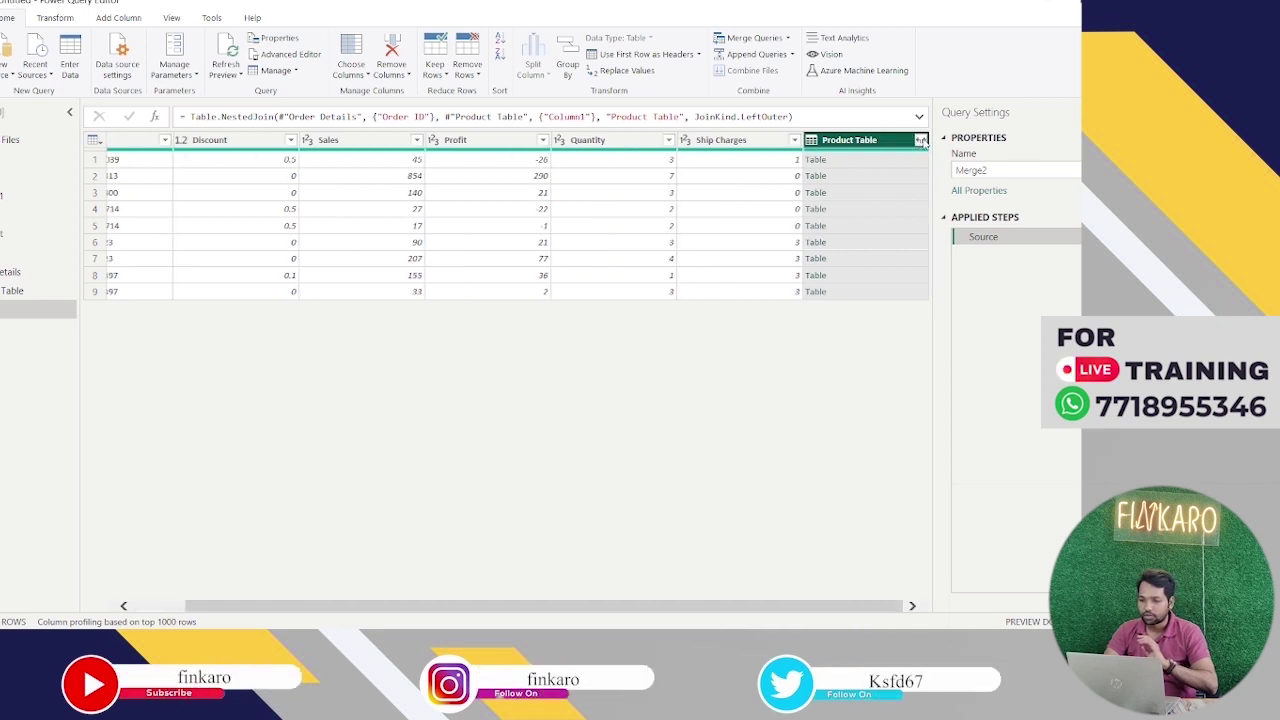
left_click(920, 140)
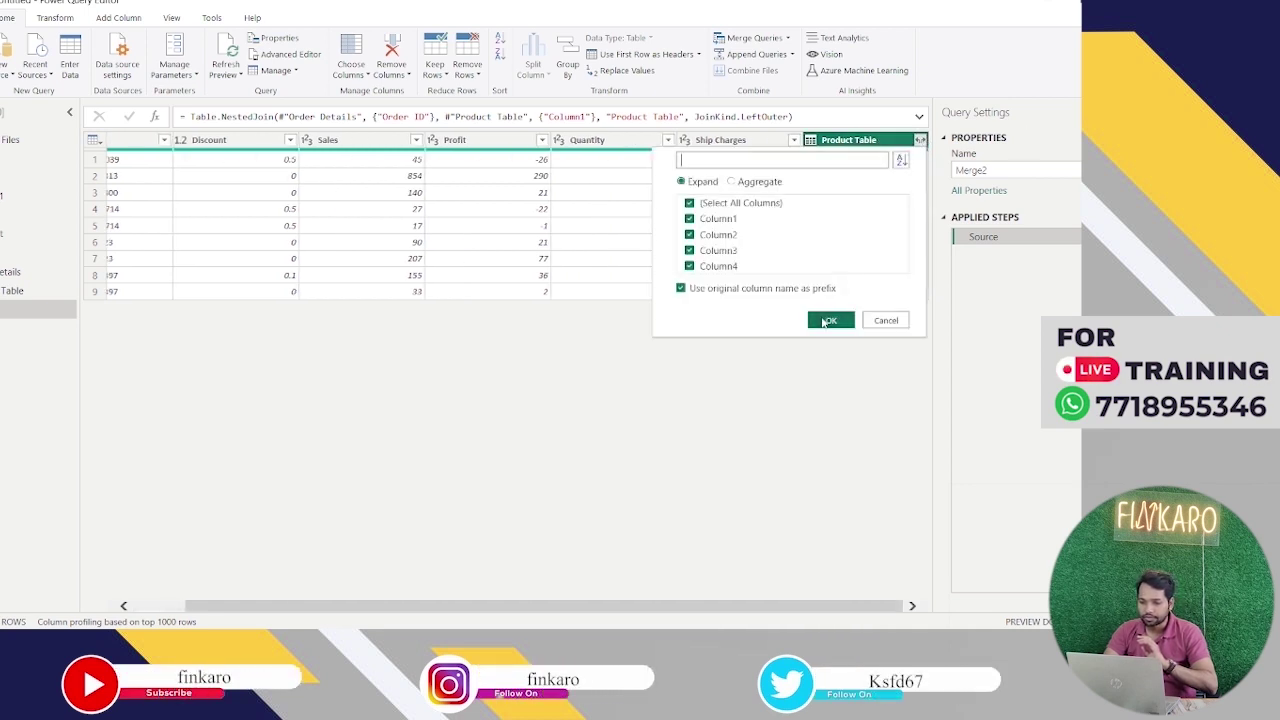
left_click(827, 320)
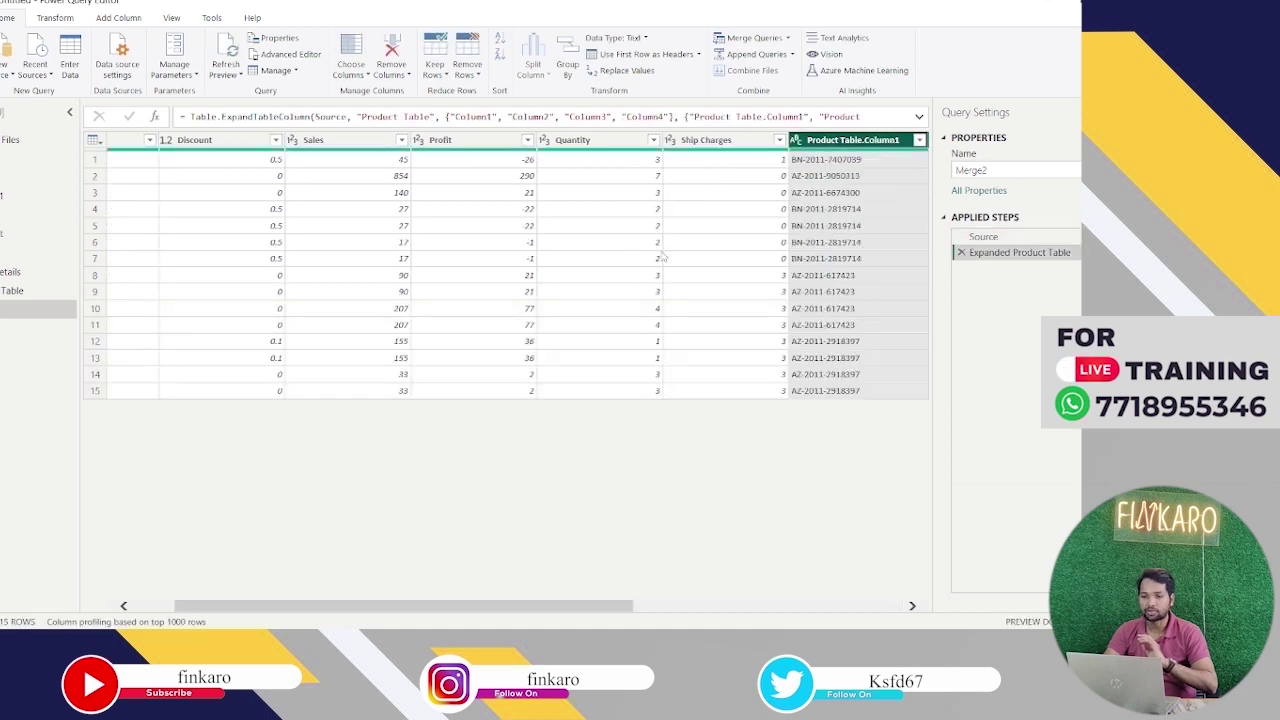
scroll(662, 258, "right", 5)
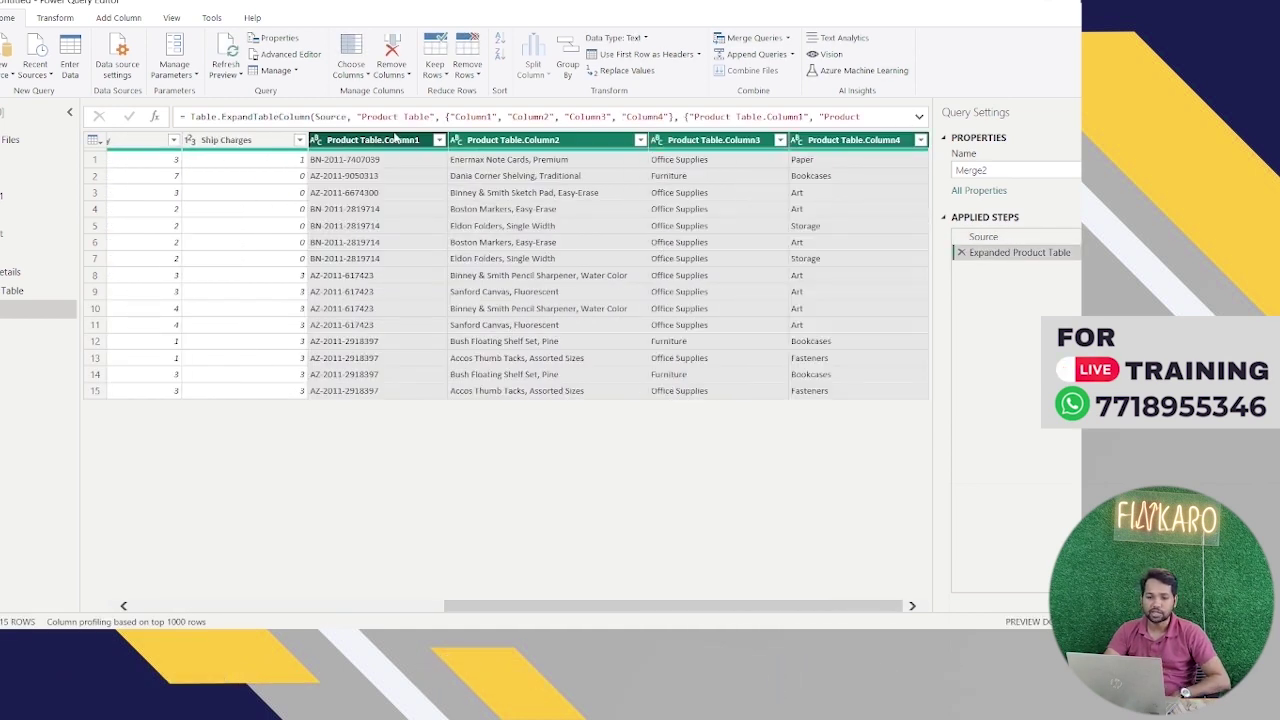
left_click(396, 142)
Remove the duplicate Product Table.Column1 column from Merge2 and review the remaining columns
right_click(396, 142)
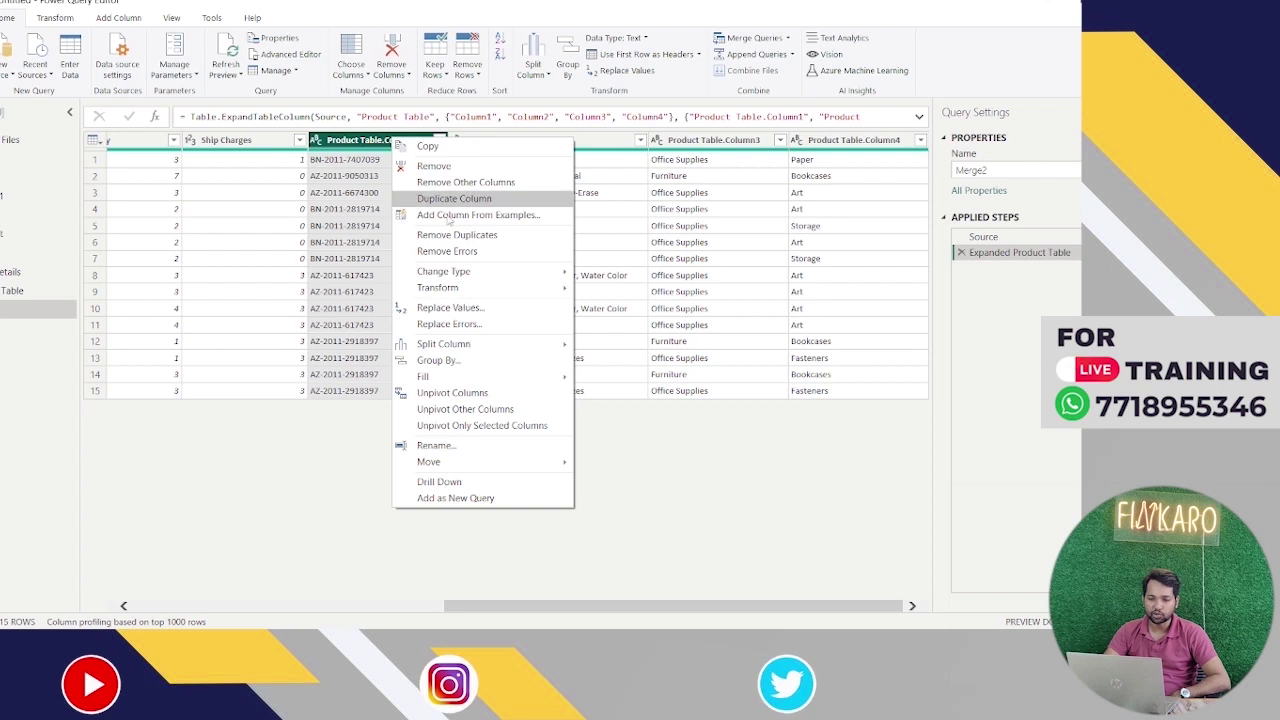
left_click(440, 166)
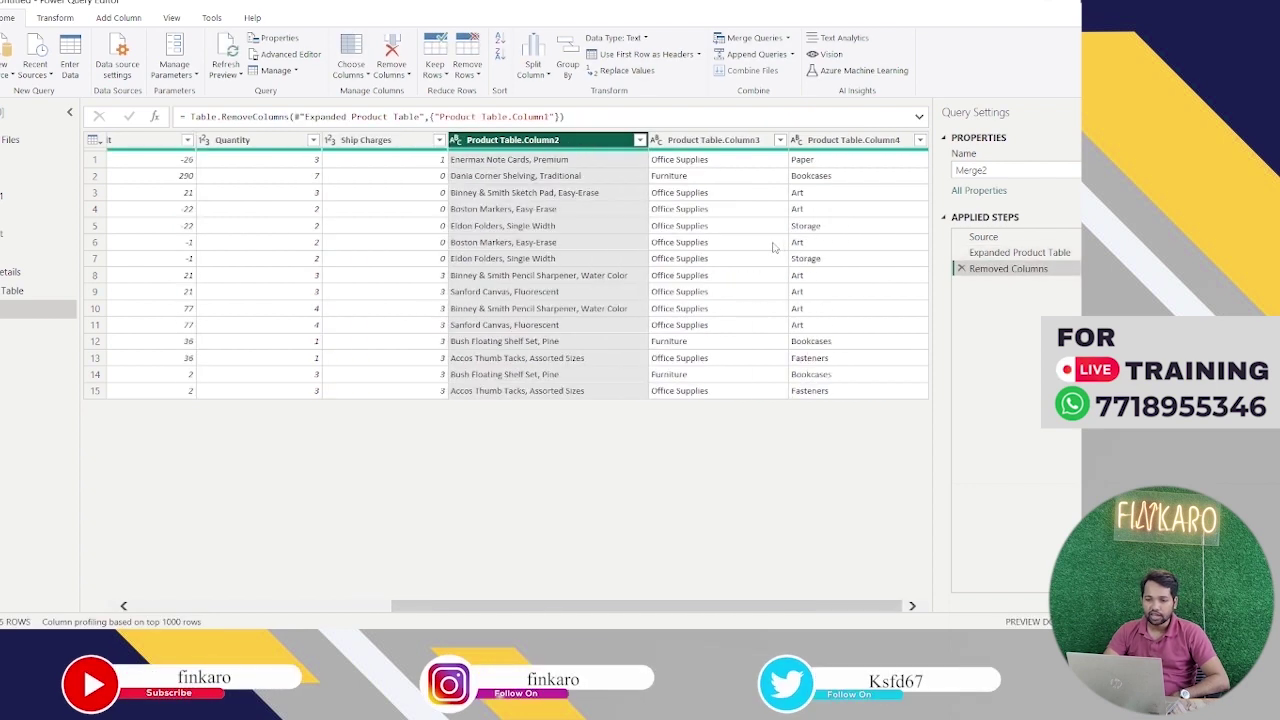
scroll(295, 280, "left", 5)
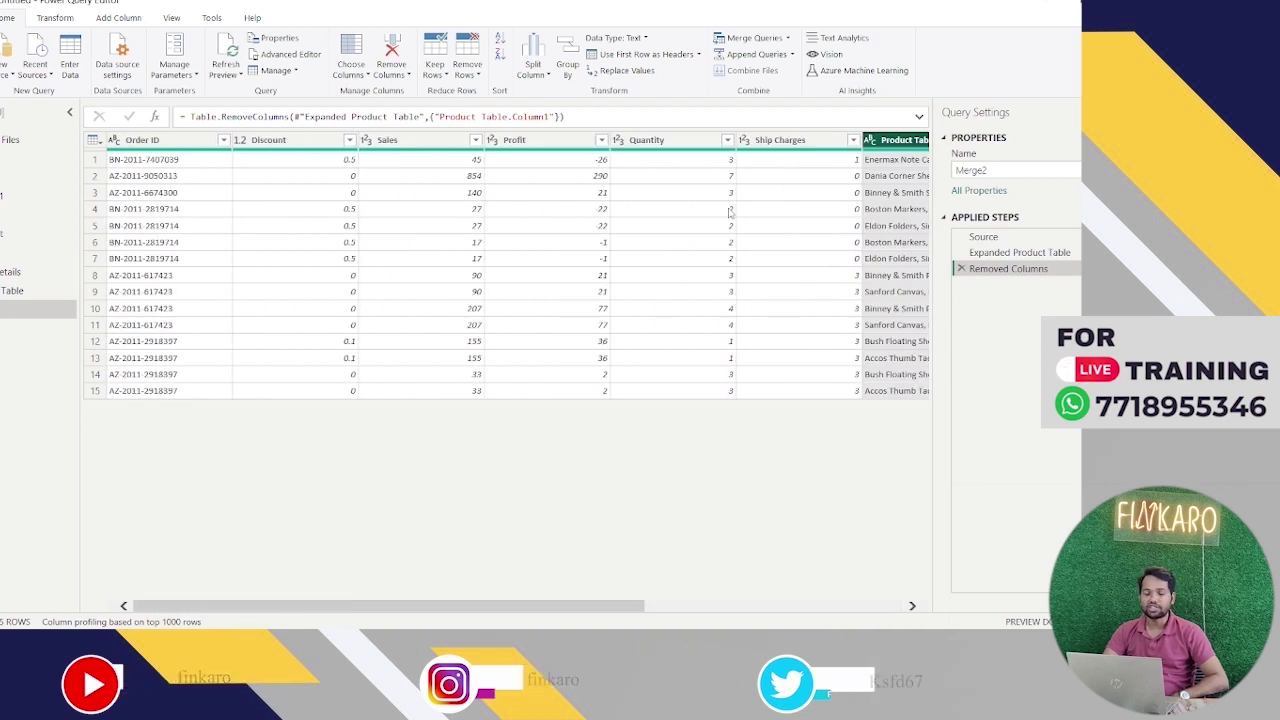
scroll(640, 205, "right", 5)
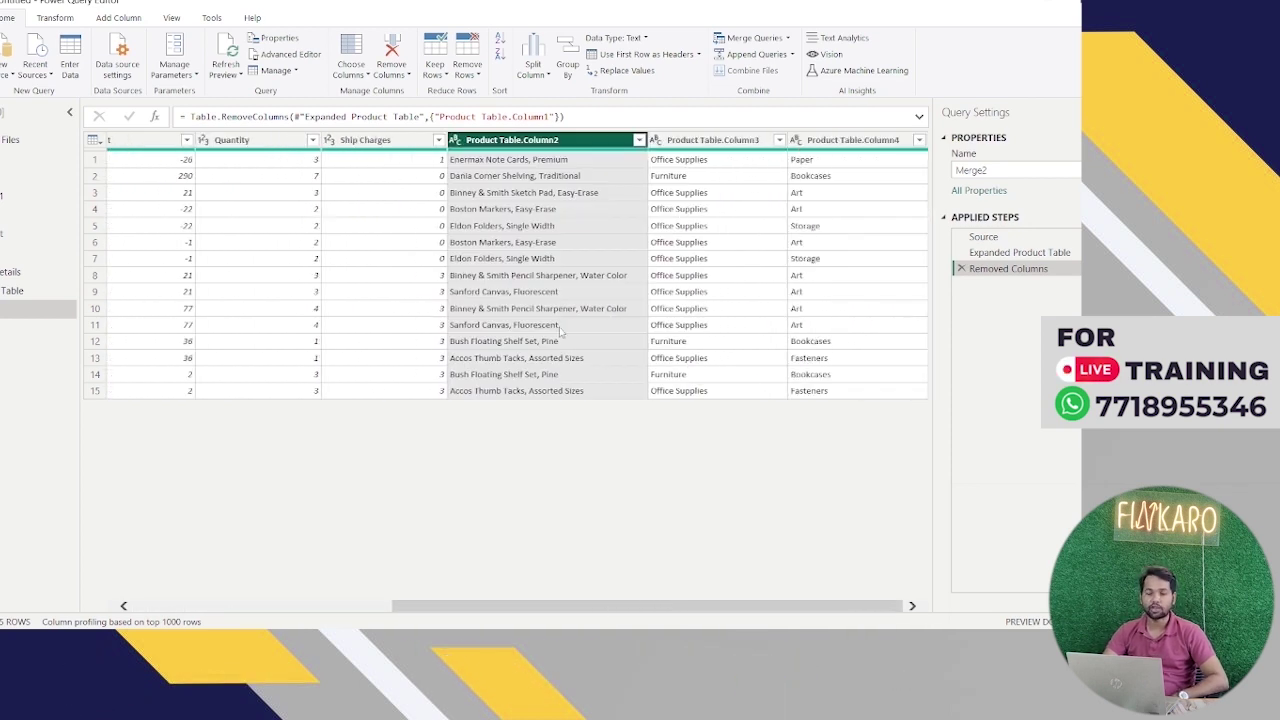